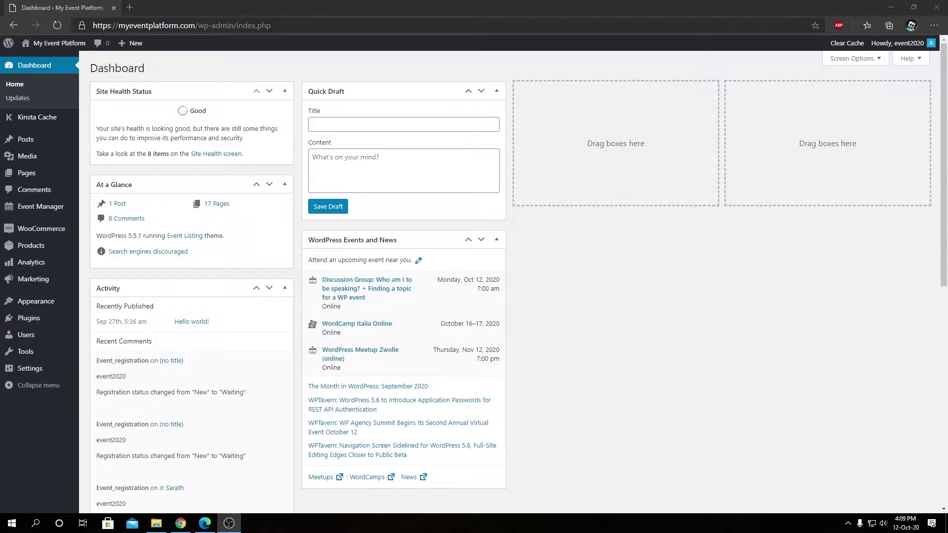
Step: Bring the browser with the My Event Platform admin dashboard to the front
{"action": "left_click", "coordinate": [803, 331]}
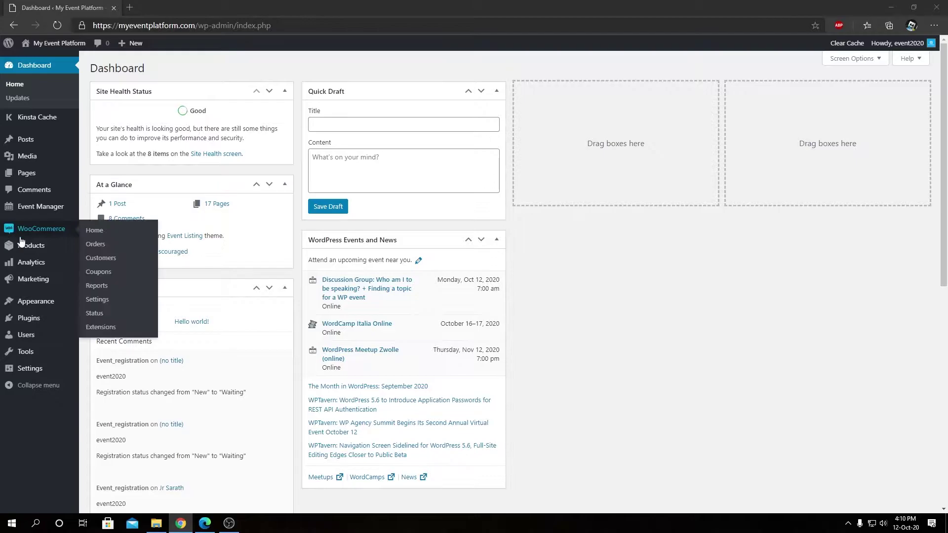
{"action": "mouse_move", "coordinate": [23, 243]}
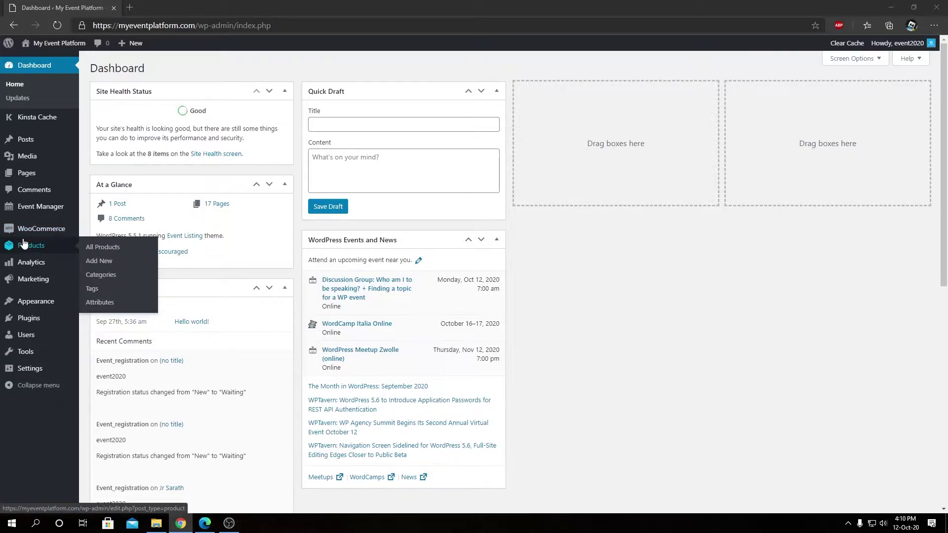
Step: Create a new product titled 'Premium Package' with description 'Our top tier premium package'
{"action": "left_click", "coordinate": [102, 262]}
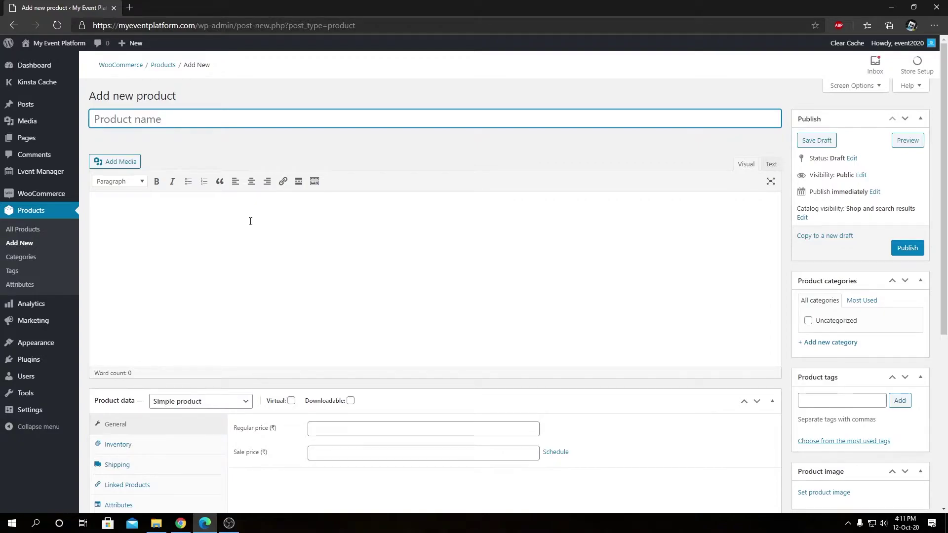
{"action": "type", "text": "Premium Package"}
{"action": "key", "text": "Tab"}
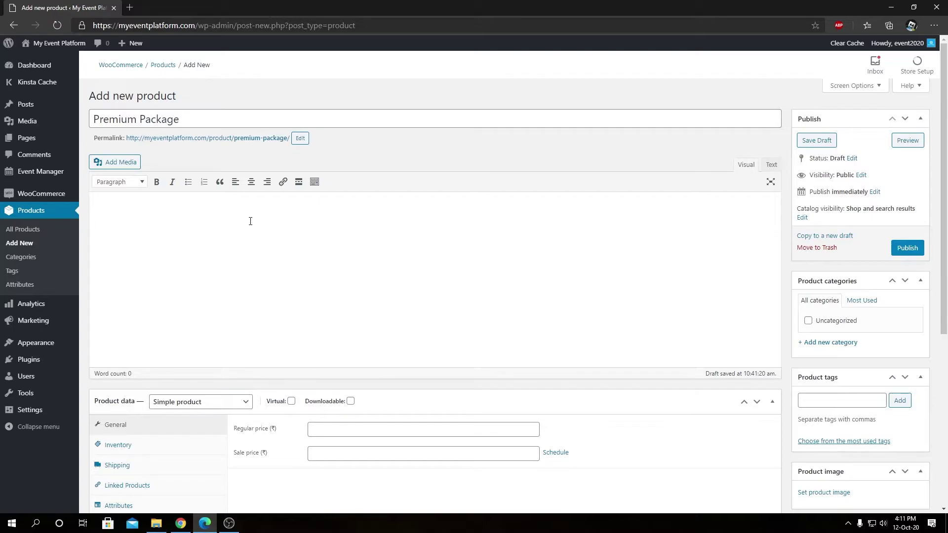
{"action": "type", "text": "Our top tier premium package"}
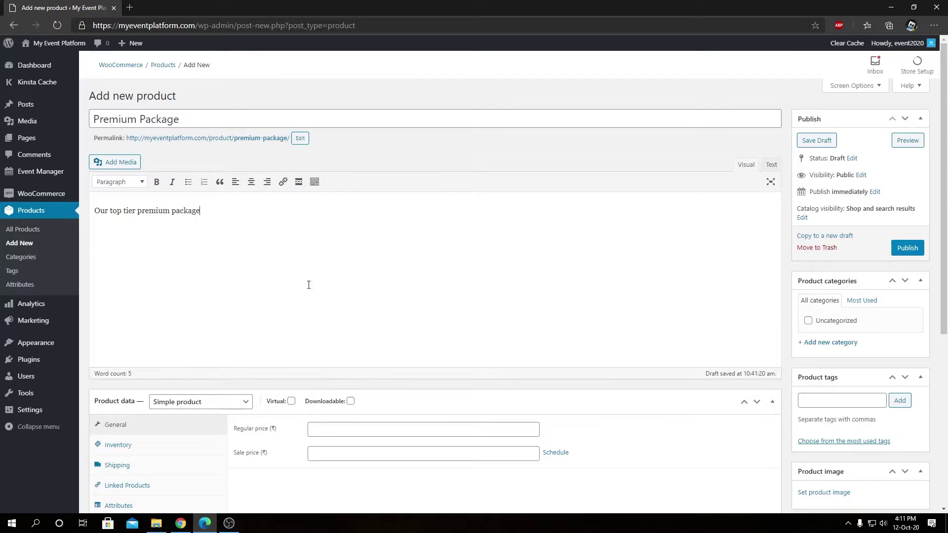
{"action": "scroll", "coordinate": [348, 271], "scroll_direction": "down", "scroll_amount": 3}
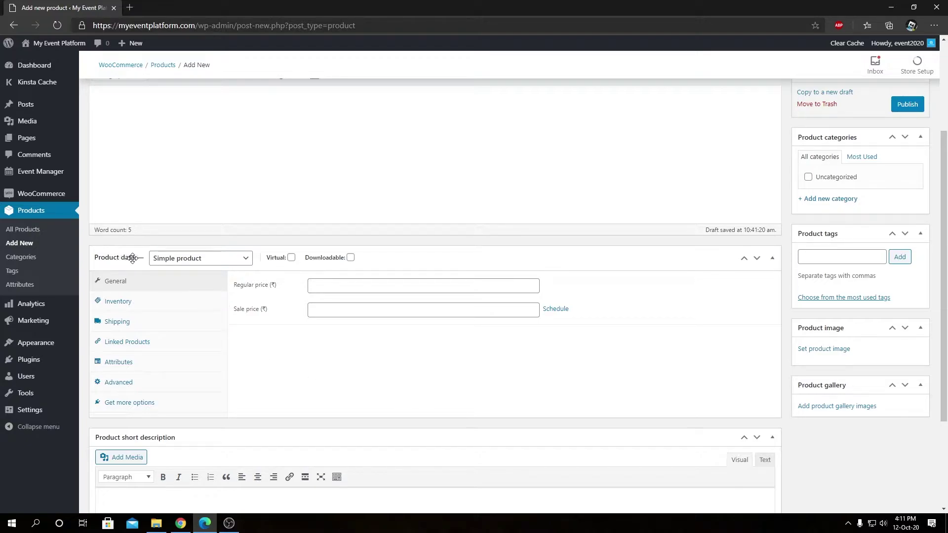
Step: Set the Premium Package product type to Event Package in Product data
{"action": "left_click", "coordinate": [227, 259]}
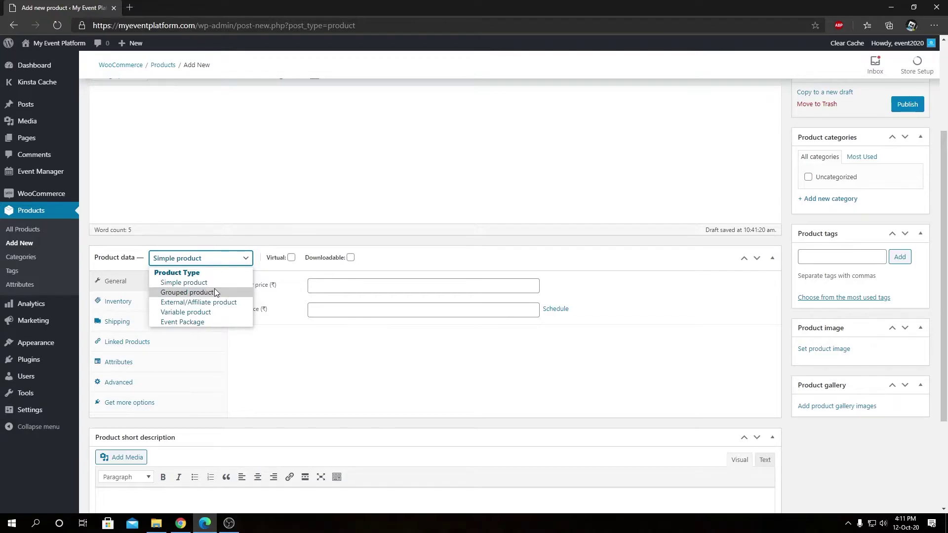
{"action": "left_click", "coordinate": [202, 324]}
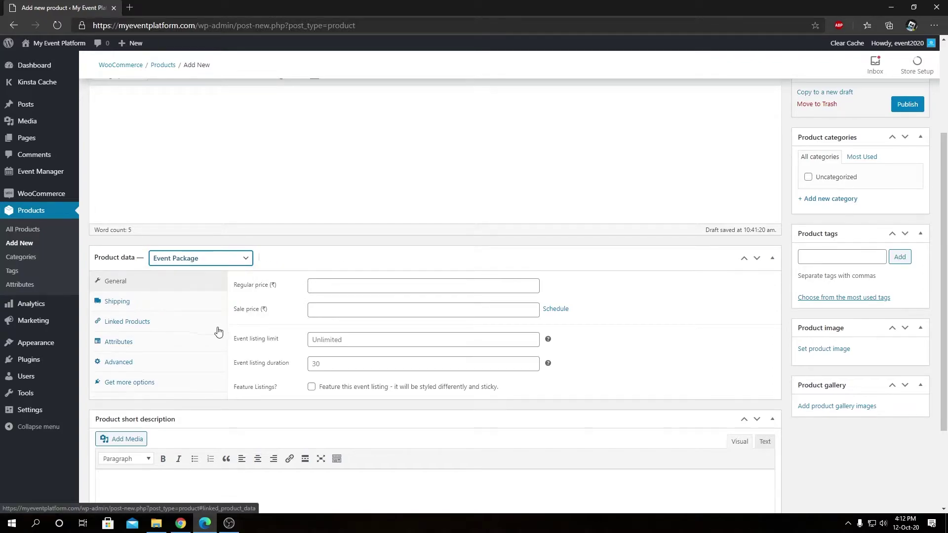
{"action": "left_click", "coordinate": [264, 301]}
{"action": "left_click", "coordinate": [344, 288]}
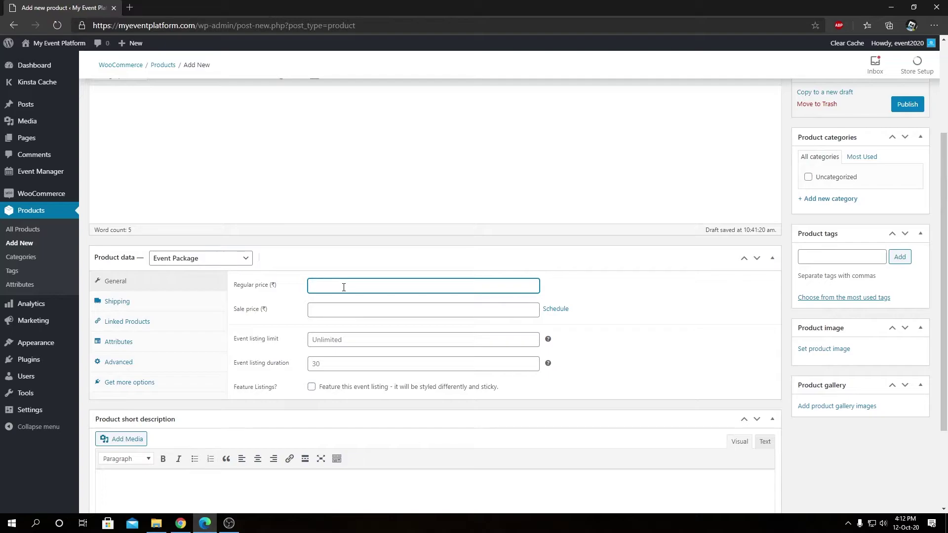
Step: Give the package regular price 200, sale price 150 and event listing duration 30
{"action": "type", "text": "200"}
{"action": "key", "text": "Tab"}
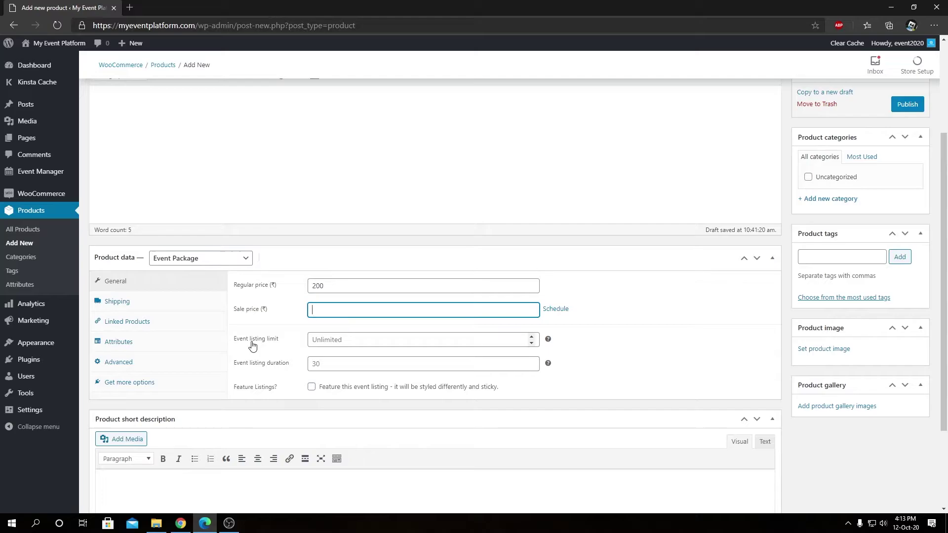
{"action": "left_click", "coordinate": [323, 346]}
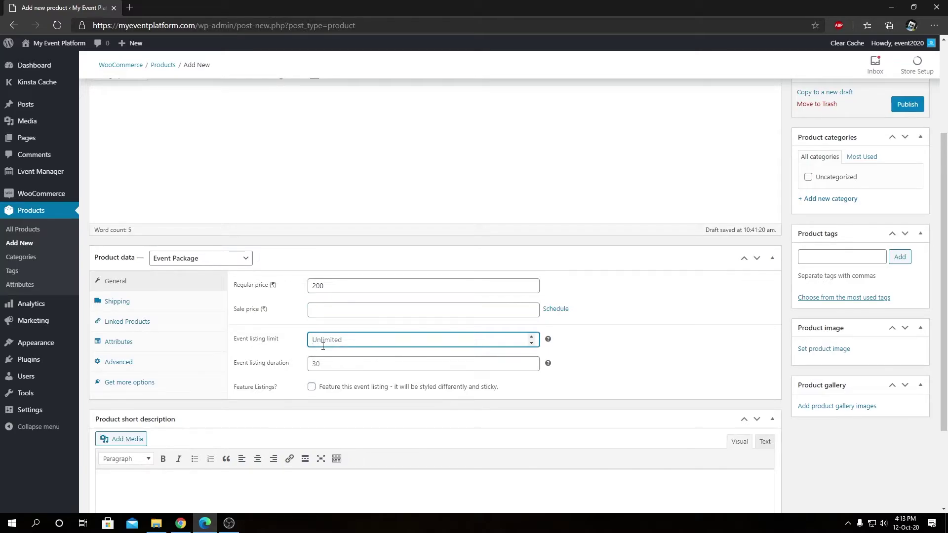
{"action": "left_click", "coordinate": [409, 366]}
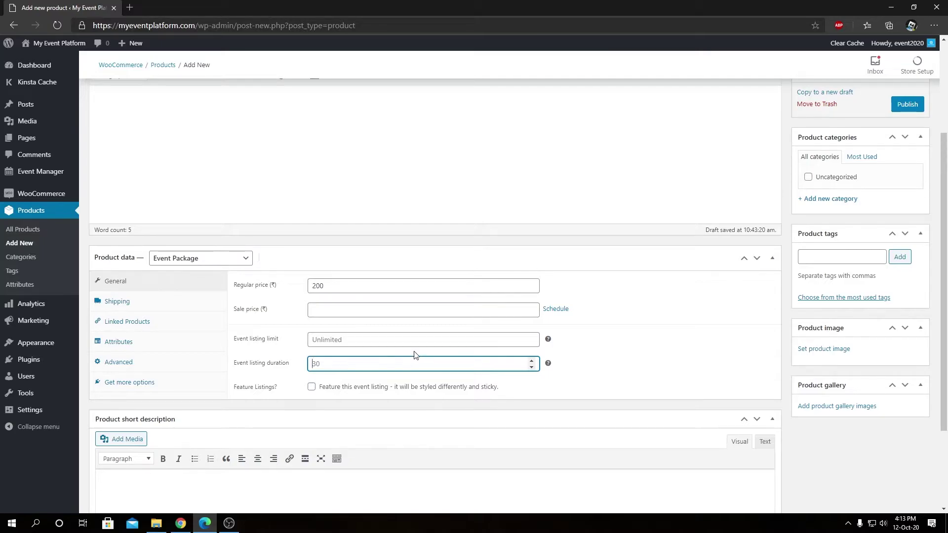
{"action": "type", "text": "5"}
{"action": "key", "text": "BackSpace"}
{"action": "type", "text": "30"}
{"action": "left_click", "coordinate": [420, 315]}
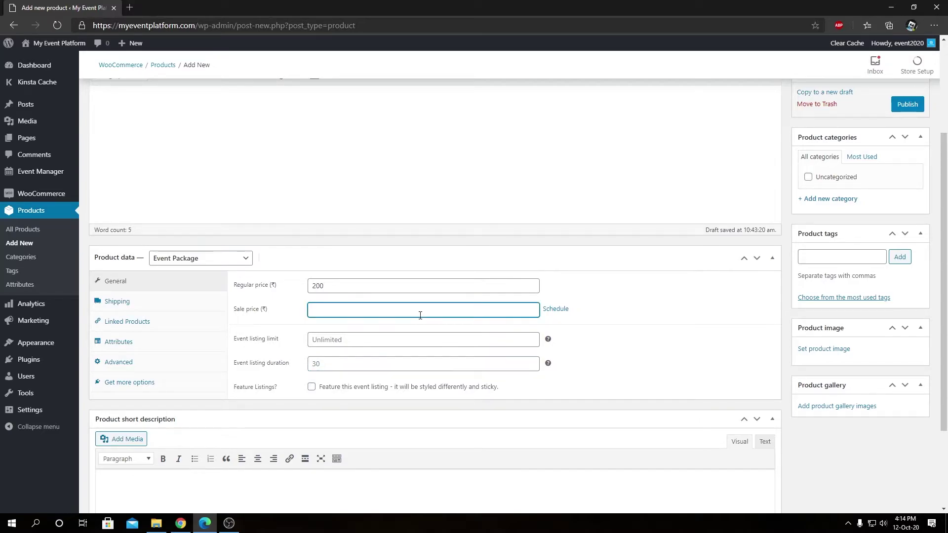
{"action": "type", "text": "150"}
{"action": "left_click", "coordinate": [603, 317]}
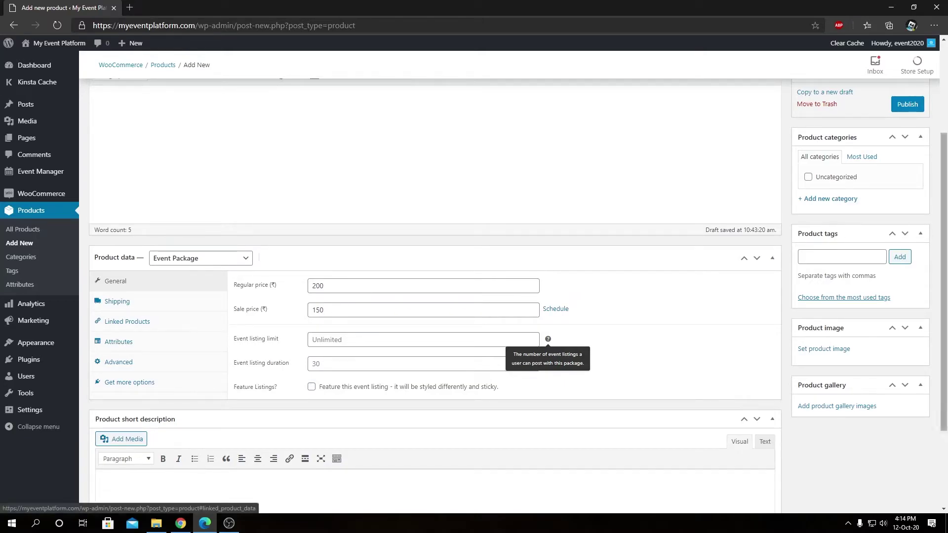
Step: Publish the Premium Package, then open the site's Post an Event form from the Event Dashboard
{"action": "left_click", "coordinate": [908, 106]}
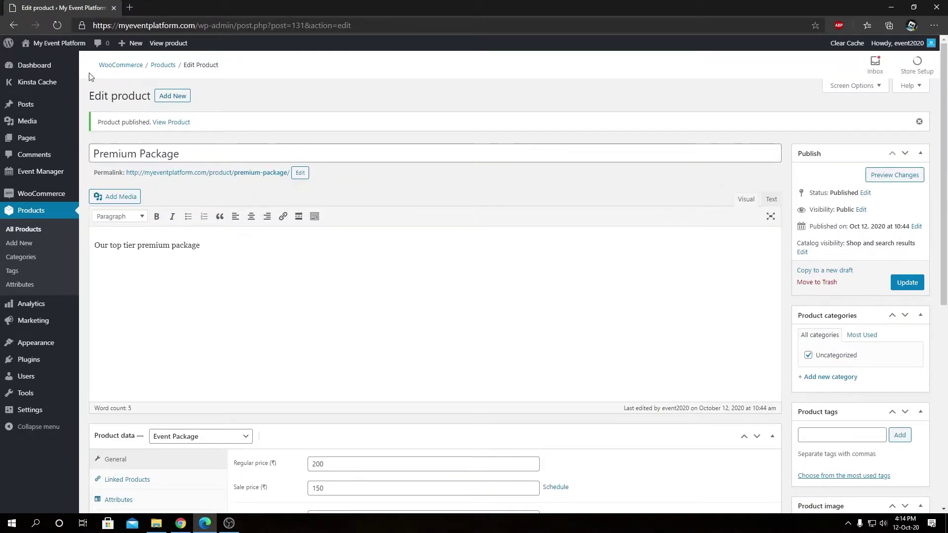
{"action": "mouse_move", "coordinate": [54, 43]}
{"action": "middle_click", "coordinate": [38, 59]}
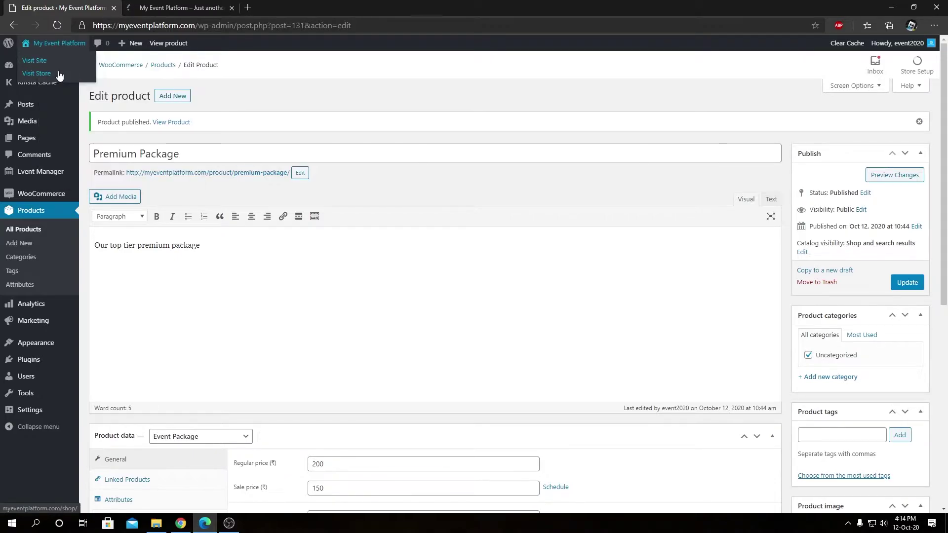
{"action": "left_click", "coordinate": [186, 9]}
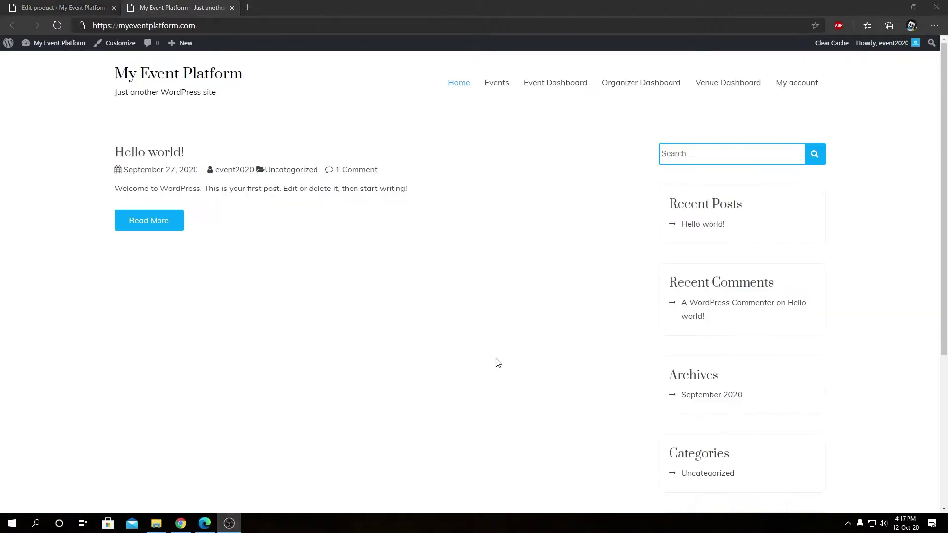
{"action": "left_click", "coordinate": [564, 88]}
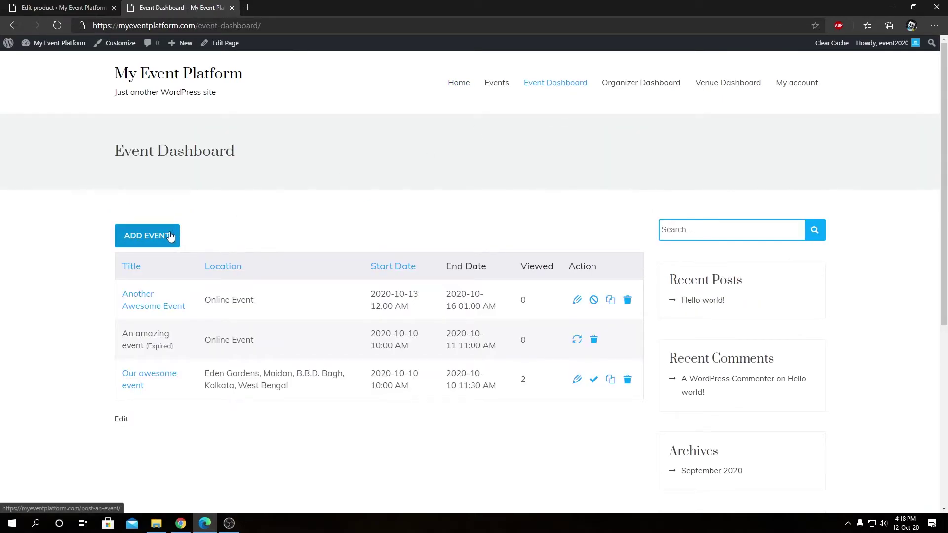
{"action": "left_click", "coordinate": [170, 237]}
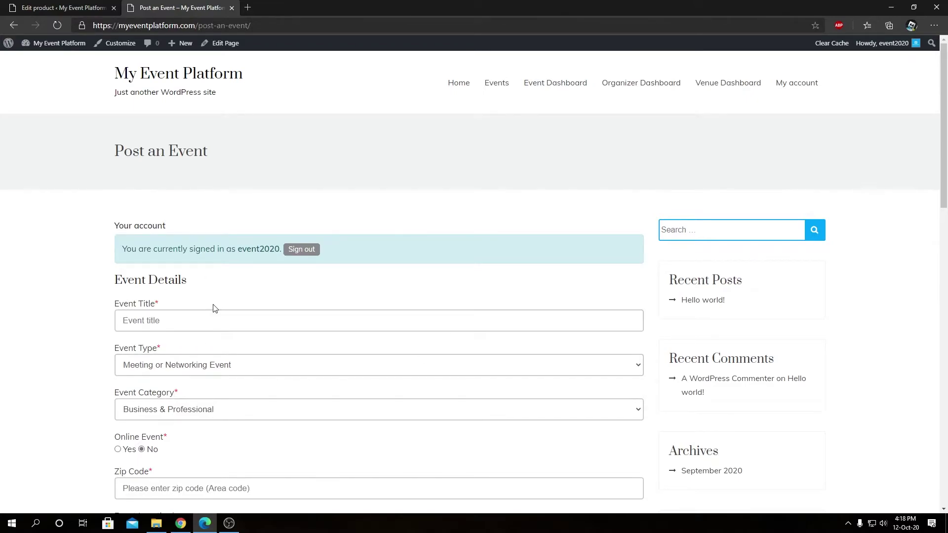
Step: Title the event 'Paid Event' with type and category Other and zip code 700001
{"action": "left_click", "coordinate": [158, 325]}
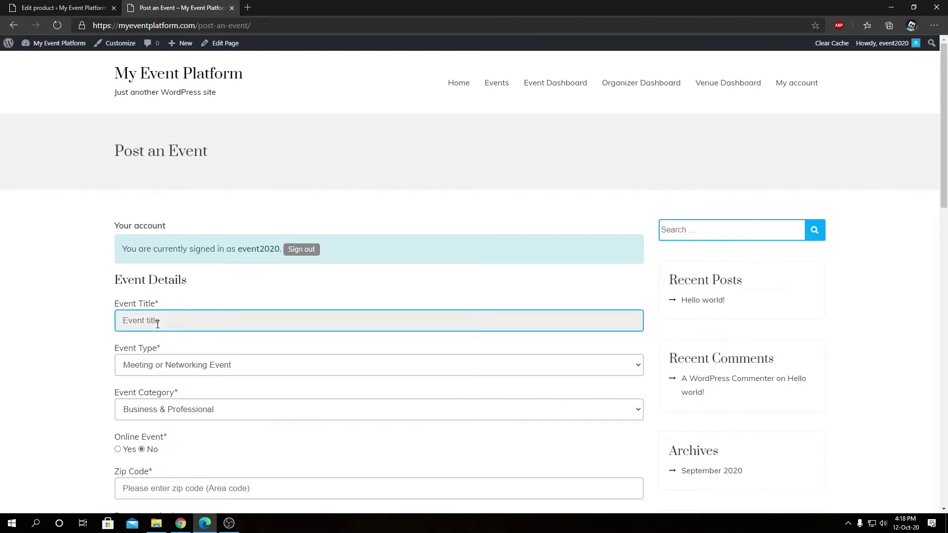
{"action": "type", "text": "Paid Event"}
{"action": "key", "text": "Tab"}
{"action": "key", "text": "o"}
{"action": "left_click", "coordinate": [212, 410]}
{"action": "left_click", "coordinate": [205, 361]}
{"action": "scroll", "coordinate": [204, 355], "scroll_direction": "down", "scroll_amount": 3}
{"action": "left_click", "coordinate": [204, 347]}
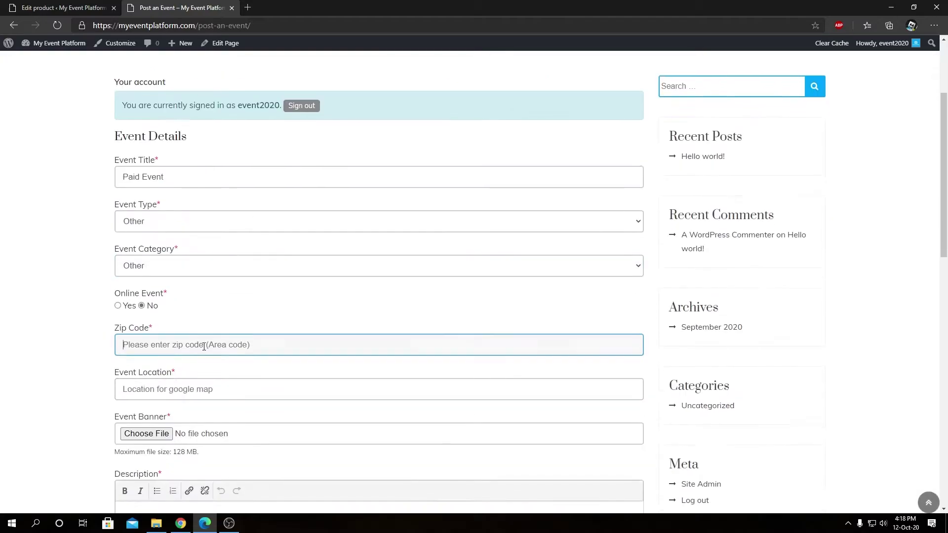
{"action": "type", "text": "700001"}
{"action": "key", "text": "Tab"}
{"action": "scroll", "coordinate": [150, 346], "scroll_direction": "up", "scroll_amount": 2}
{"action": "scroll", "coordinate": [150, 377], "scroll_direction": "down", "scroll_amount": 2}
Step: Mark the event online, attach banner 381 (26).jpg, and enter description 'Paid Event'
{"action": "left_click", "coordinate": [117, 305]}
{"action": "left_click", "coordinate": [146, 345]}
{"action": "left_click", "coordinate": [40, 69]}
{"action": "left_click", "coordinate": [221, 185]}
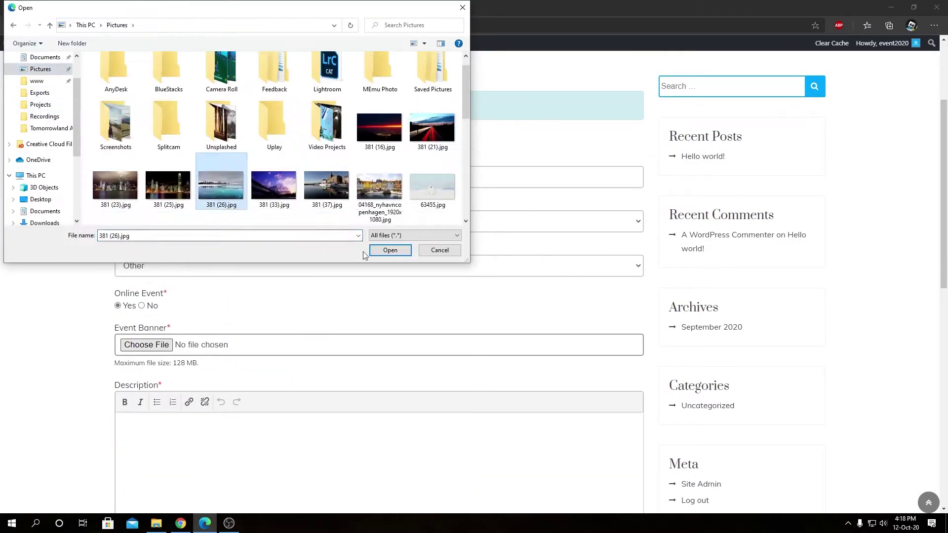
{"action": "left_click", "coordinate": [390, 250]}
{"action": "left_click", "coordinate": [214, 356]}
{"action": "type", "text": "Paid Event"}
{"action": "scroll", "coordinate": [214, 356], "scroll_direction": "down", "scroll_amount": 5}
Step: Schedule it 2020-10-12 to 2020-10-15, both at 12:30 AM, with Awesome Organizer
{"action": "left_click", "coordinate": [237, 334]}
{"action": "left_click", "coordinate": [237, 379]}
{"action": "left_click", "coordinate": [237, 352]}
{"action": "left_click", "coordinate": [160, 396]}
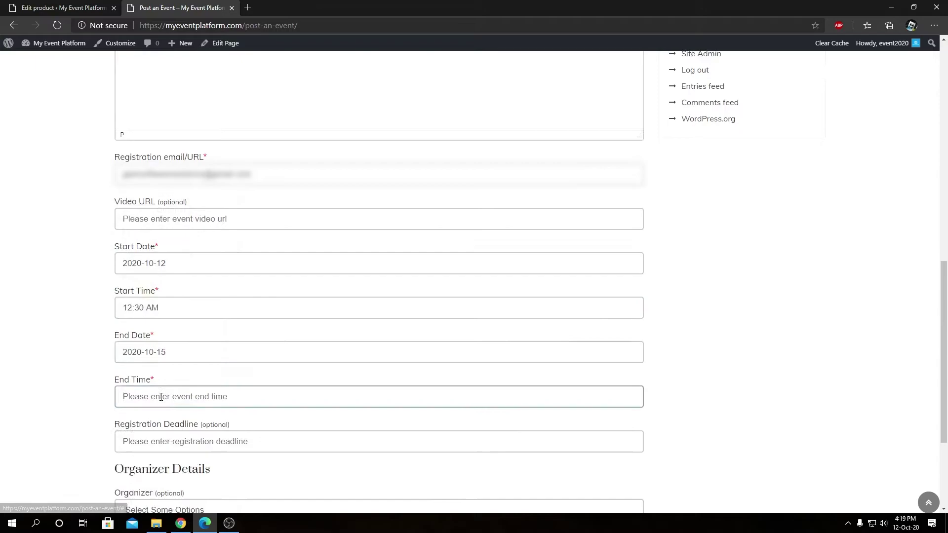
{"action": "left_click", "coordinate": [160, 424]}
{"action": "scroll", "coordinate": [160, 395], "scroll_direction": "down", "scroll_amount": 2}
{"action": "left_click", "coordinate": [152, 437]}
{"action": "left_click", "coordinate": [148, 451]}
{"action": "scroll", "coordinate": [119, 411], "scroll_direction": "down", "scroll_amount": 2}
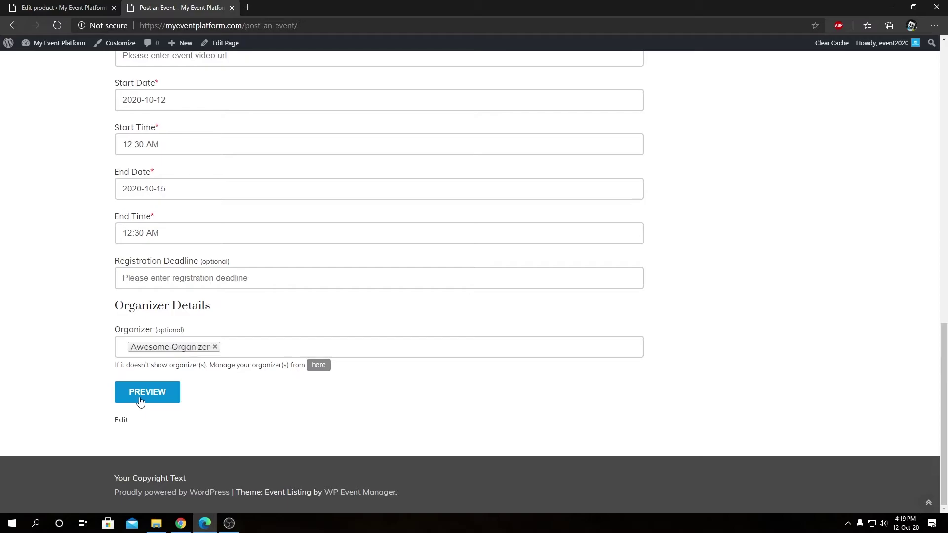
Step: Preview the Paid Event listing and review it
{"action": "left_click", "coordinate": [141, 401]}
{"action": "scroll", "coordinate": [403, 295], "scroll_direction": "down", "scroll_amount": 7}
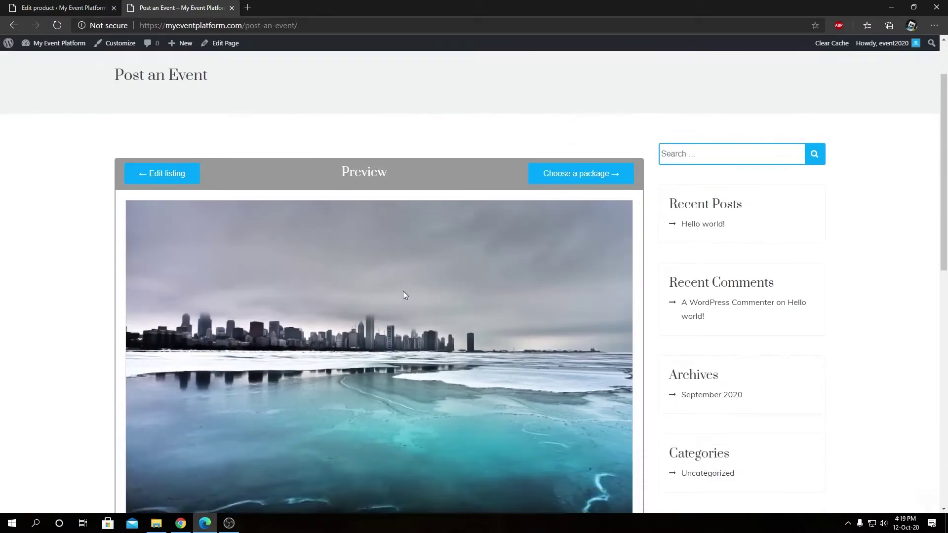
{"action": "scroll", "coordinate": [427, 275], "scroll_direction": "up", "scroll_amount": 4}
{"action": "scroll", "coordinate": [427, 276], "scroll_direction": "up", "scroll_amount": 2}
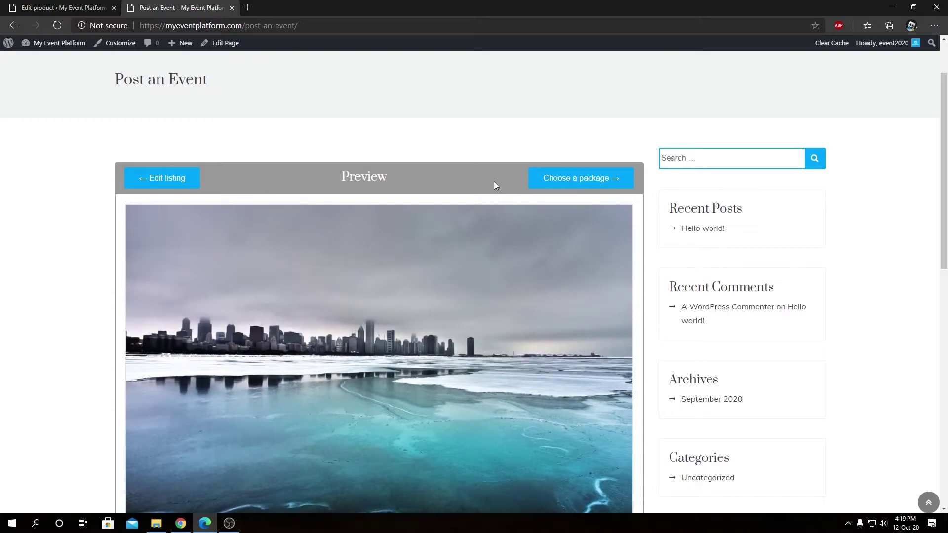
Step: Continue from the event preview to the listing package selection step
{"action": "left_click", "coordinate": [555, 177]}
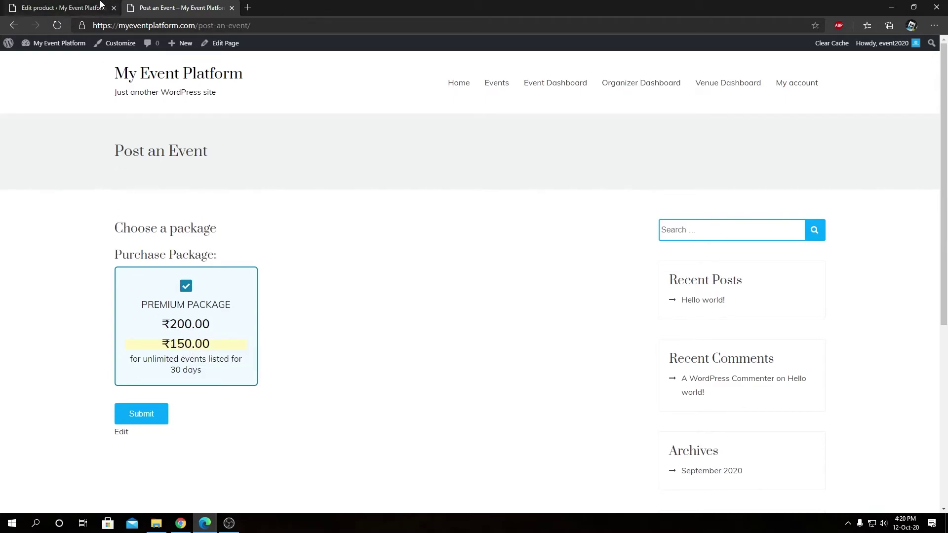
{"action": "left_click", "coordinate": [64, 7]}
{"action": "scroll", "coordinate": [370, 395], "scroll_direction": "down", "scroll_amount": 4}
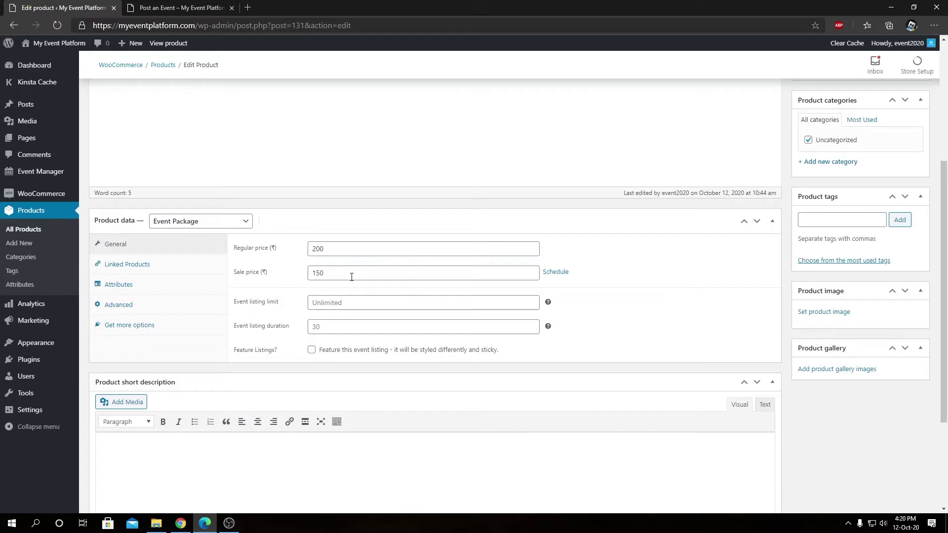
{"action": "left_click", "coordinate": [340, 251]}
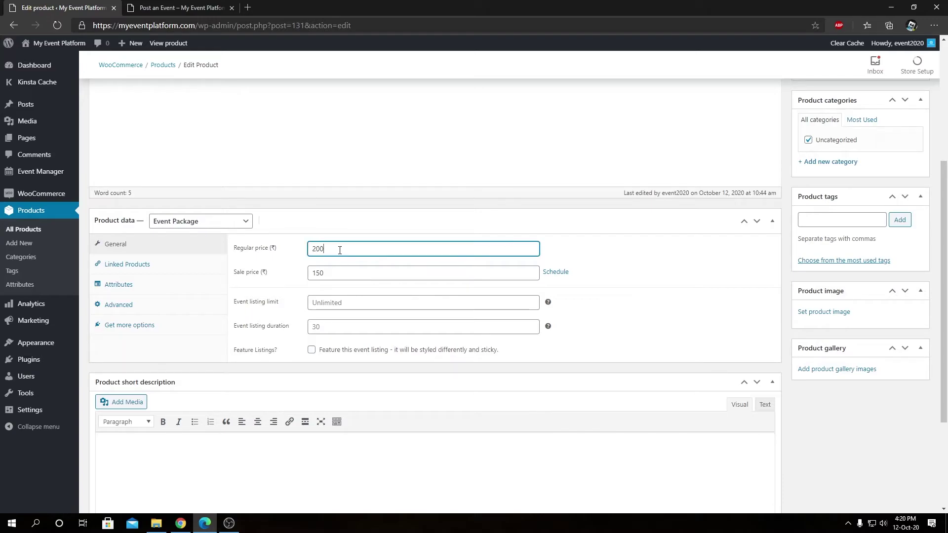
{"action": "left_click", "coordinate": [333, 273]}
{"action": "double_click", "coordinate": [333, 273]}
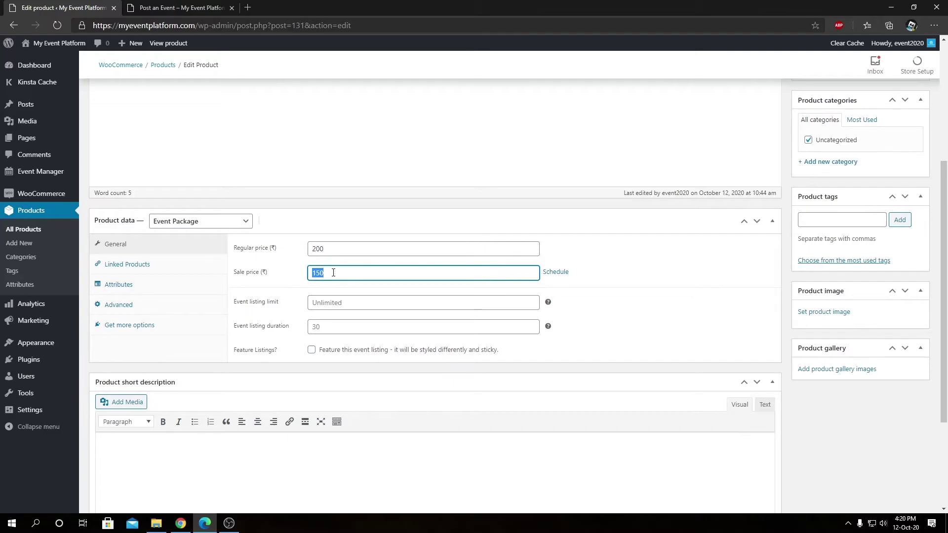
{"action": "left_click", "coordinate": [178, 8]}
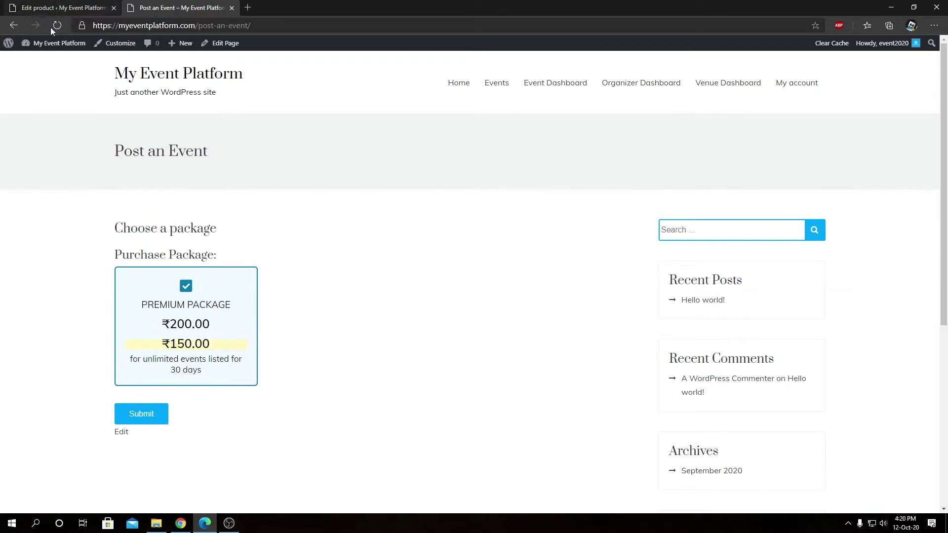
Step: Open the admin Dashboard in a new tab and move that tab to the first position
{"action": "mouse_move", "coordinate": [55, 43]}
{"action": "right_click", "coordinate": [35, 57]}
{"action": "left_click", "coordinate": [64, 68]}
{"action": "left_click", "coordinate": [277, 7]}
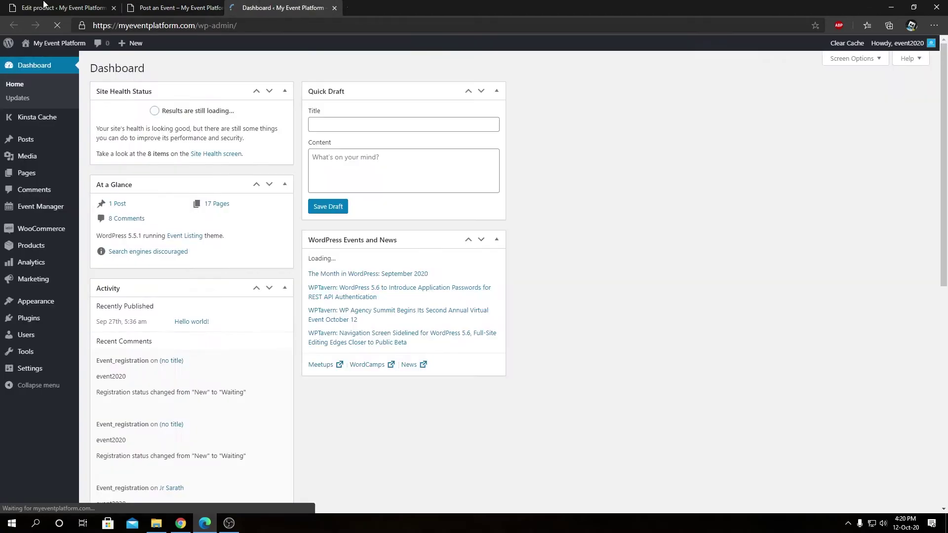
{"action": "left_click_drag", "start_coordinate": [276, 7], "coordinate": [44, 5]}
Step: Go to Event Manager Settings > Event Submission and view the Paid Listings Flow options
{"action": "mouse_move", "coordinate": [24, 213]}
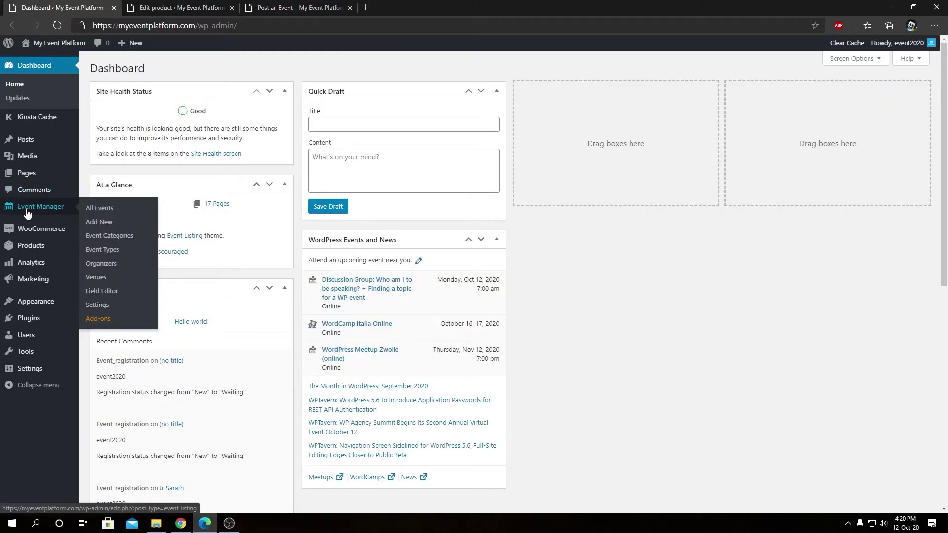
{"action": "left_click", "coordinate": [98, 305]}
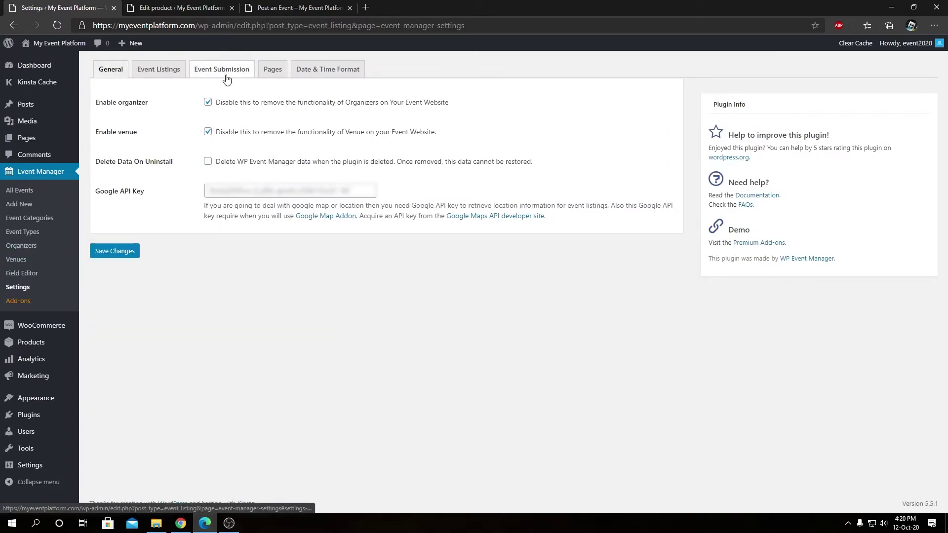
{"action": "left_click", "coordinate": [227, 79]}
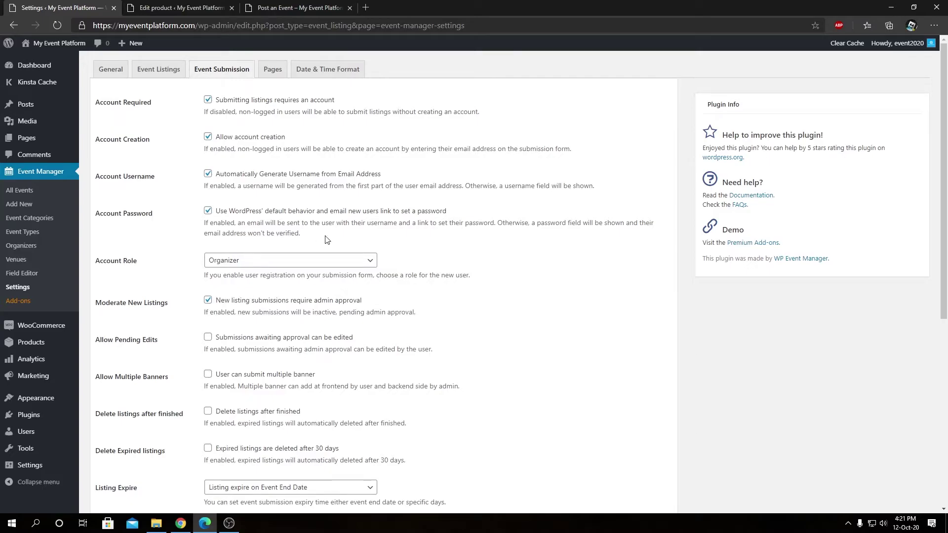
{"action": "scroll", "coordinate": [329, 239], "scroll_direction": "down", "scroll_amount": 4}
{"action": "scroll", "coordinate": [328, 239], "scroll_direction": "down", "scroll_amount": 2}
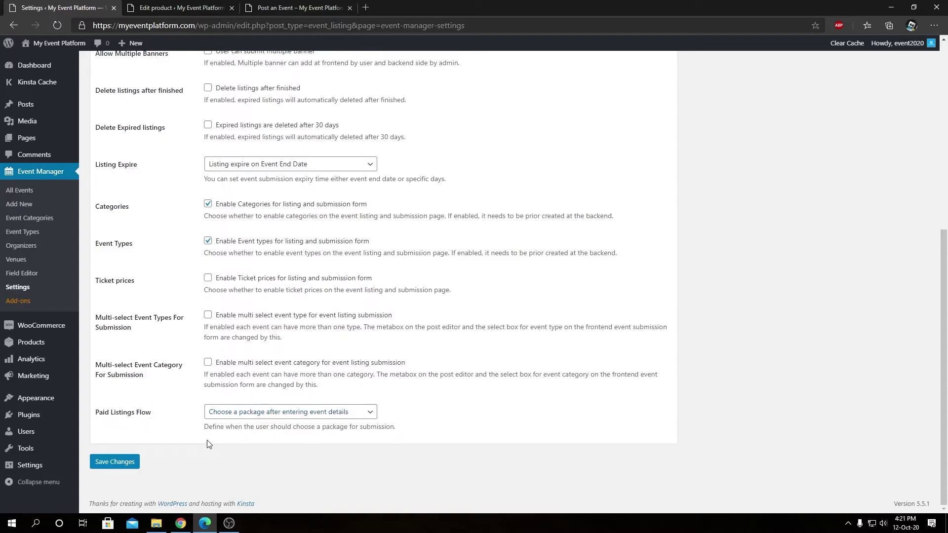
{"action": "double_click", "coordinate": [217, 430]}
{"action": "left_click", "coordinate": [232, 412]}
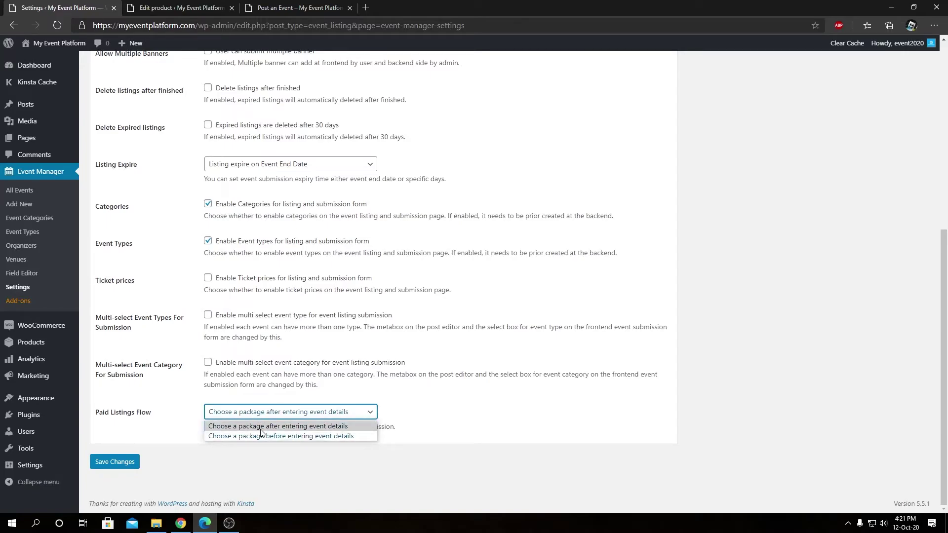
Step: Set Paid Listings Flow to 'Choose a package before entering event details' and save
{"action": "left_click", "coordinate": [283, 6]}
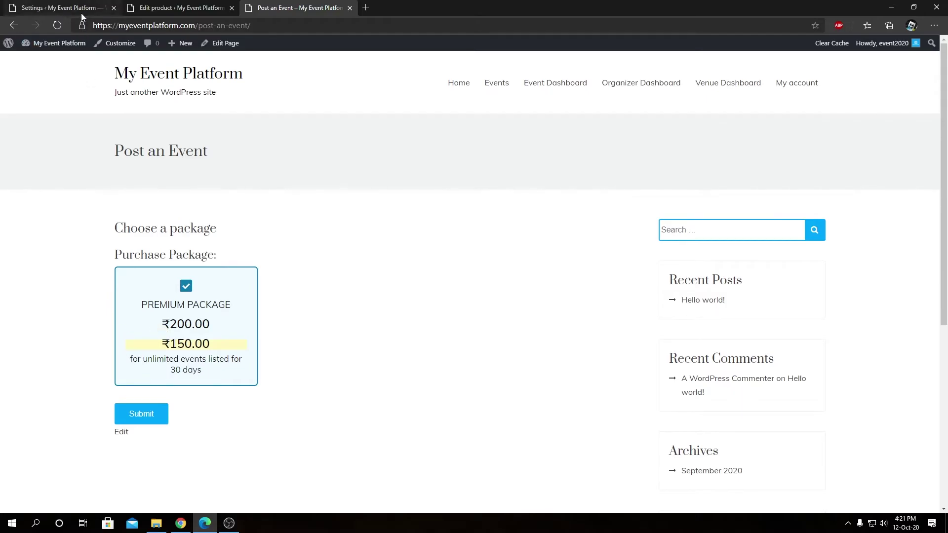
{"action": "left_click", "coordinate": [177, 8]}
{"action": "key", "text": "ctrl+shift+Tab"}
{"action": "left_click", "coordinate": [262, 412]}
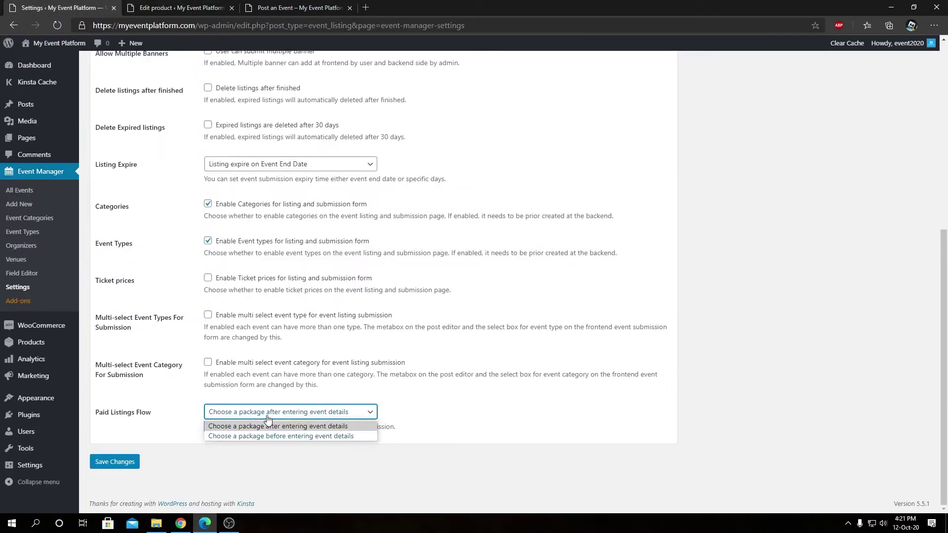
{"action": "left_click", "coordinate": [253, 436]}
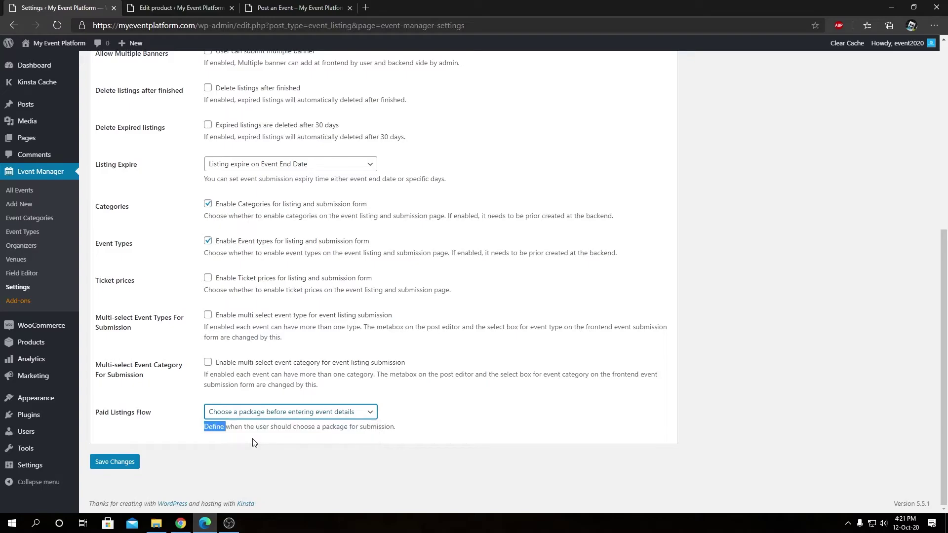
{"action": "left_click", "coordinate": [126, 462]}
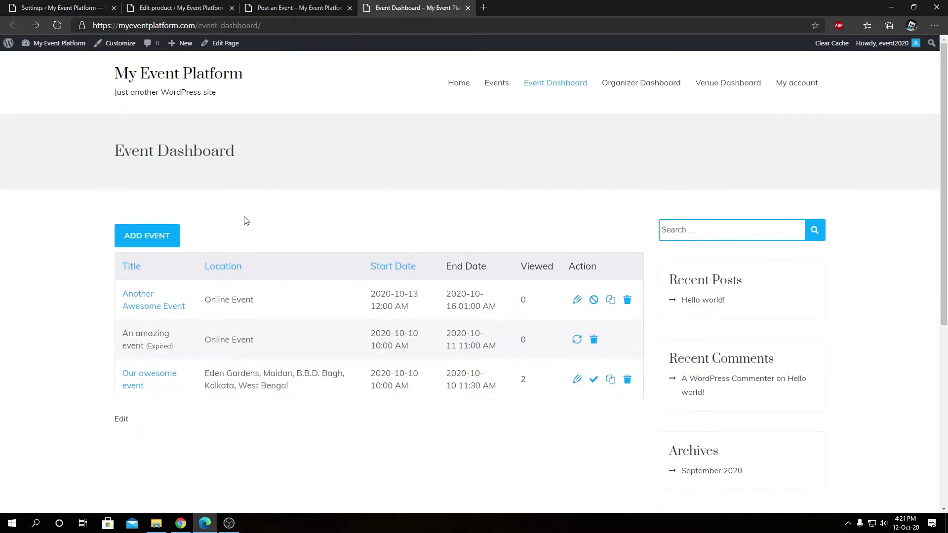
Step: Start a new event post and confirm the Paid Listings Flow setting is unchanged
{"action": "left_click", "coordinate": [157, 244]}
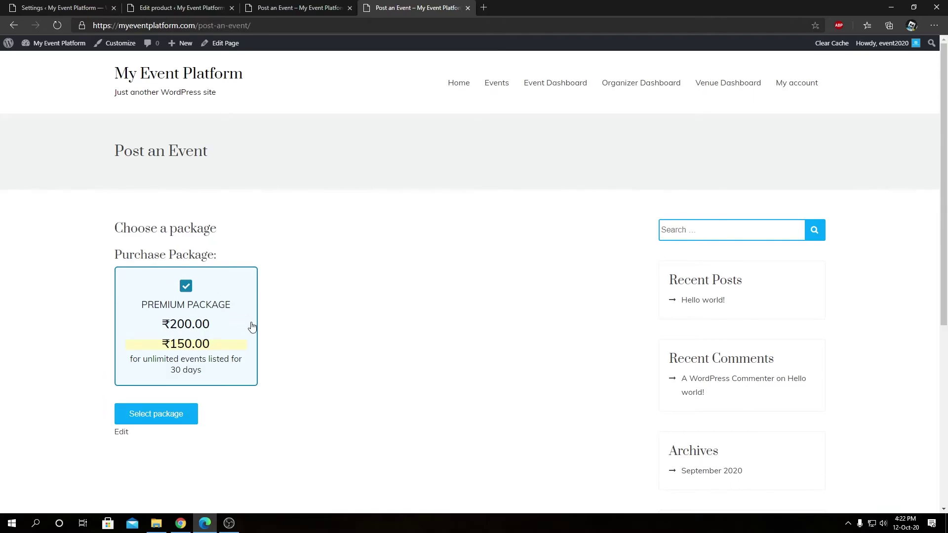
{"action": "key", "text": "ctrl+1"}
{"action": "left_click", "coordinate": [233, 413]}
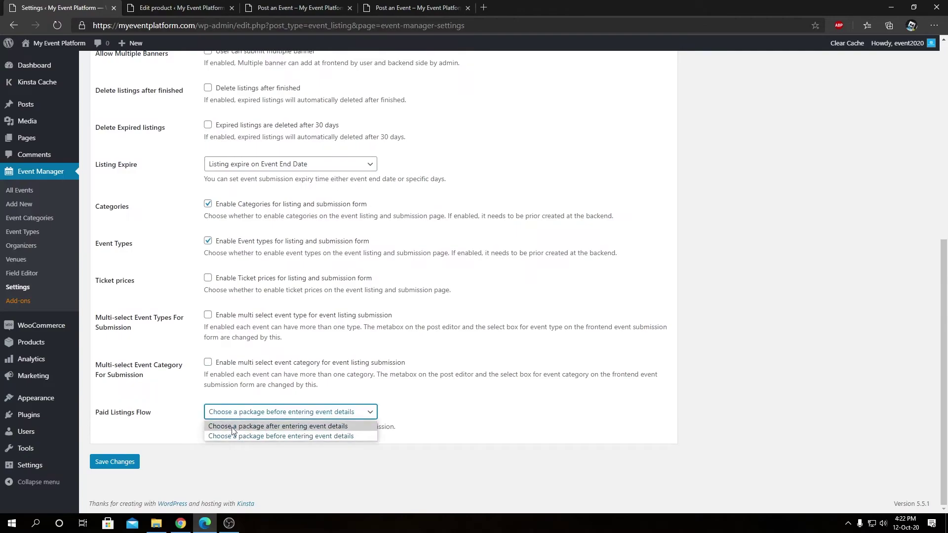
{"action": "left_click", "coordinate": [485, 373]}
Step: Submit the Post an Event form with Premium Package at its ₹150.00 sale price
{"action": "left_click", "coordinate": [250, 7]}
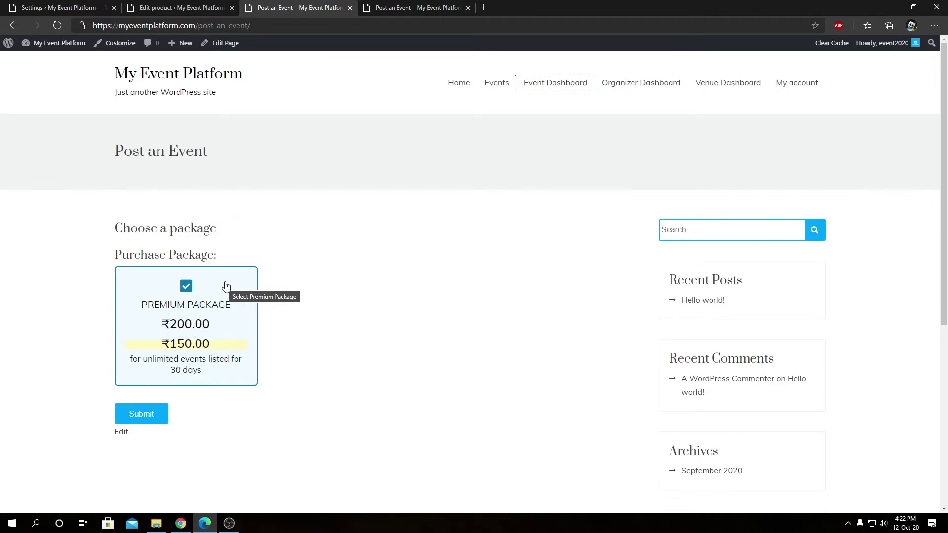
{"action": "left_click", "coordinate": [370, 275]}
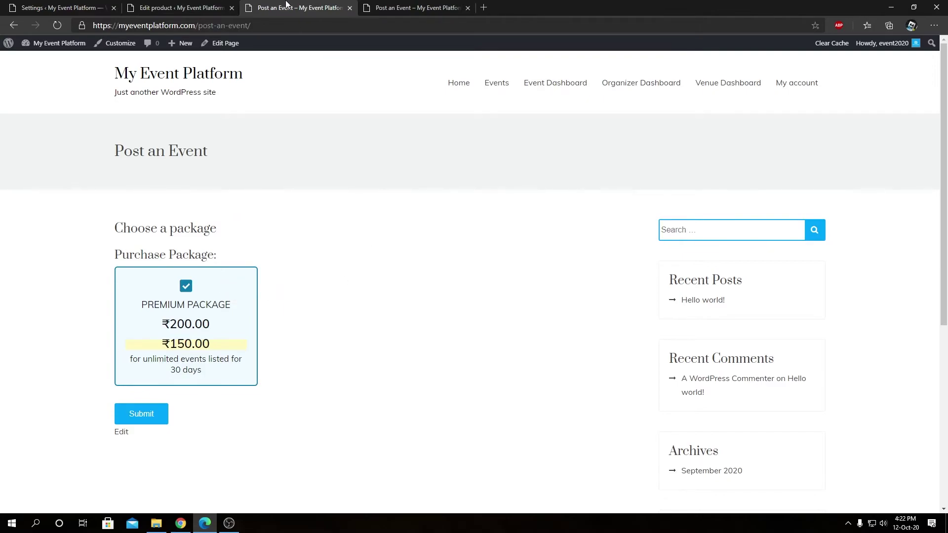
{"action": "left_click", "coordinate": [198, 8]}
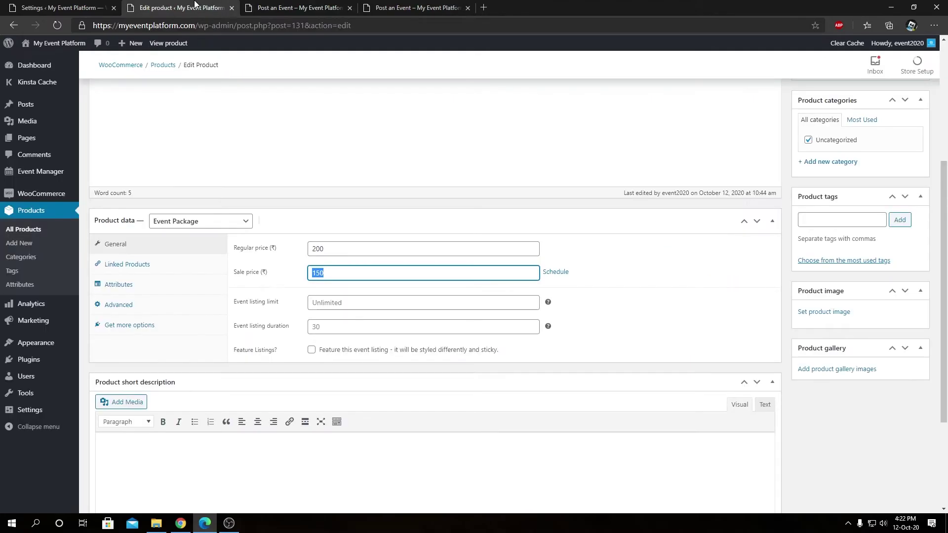
{"action": "left_click", "coordinate": [275, 6]}
{"action": "left_click", "coordinate": [425, 6]}
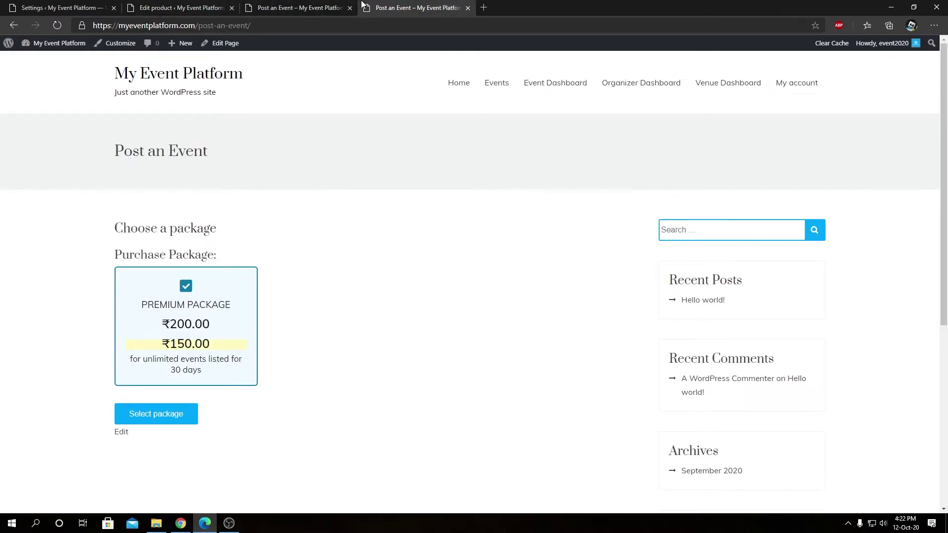
{"action": "left_click", "coordinate": [341, 7]}
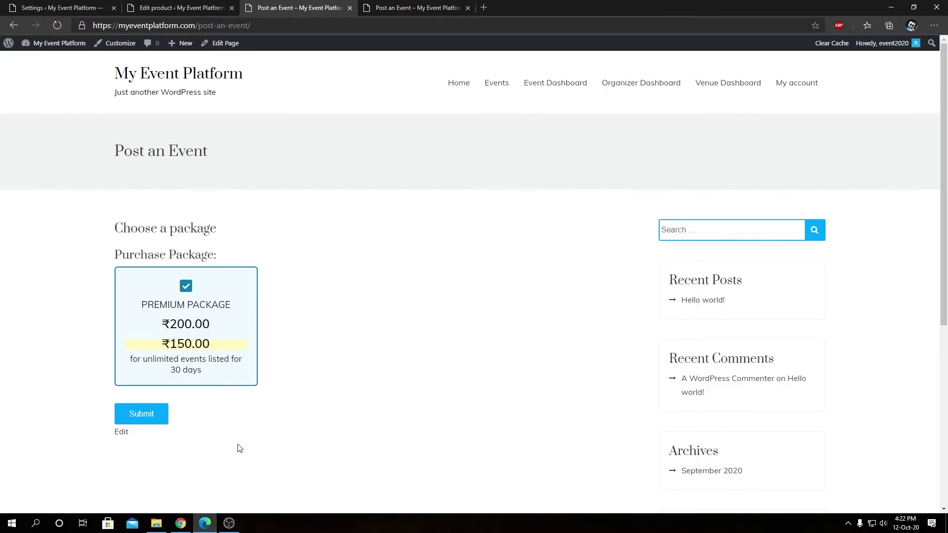
{"action": "left_click", "coordinate": [156, 423]}
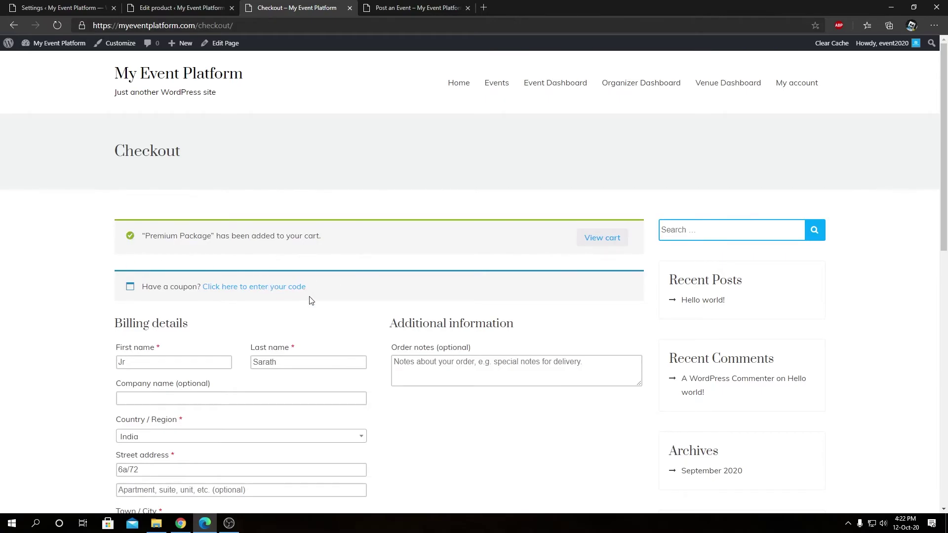
Step: Place the ₹150.00 Premium Package order using Direct bank transfer
{"action": "scroll", "coordinate": [431, 357], "scroll_direction": "down", "scroll_amount": 10}
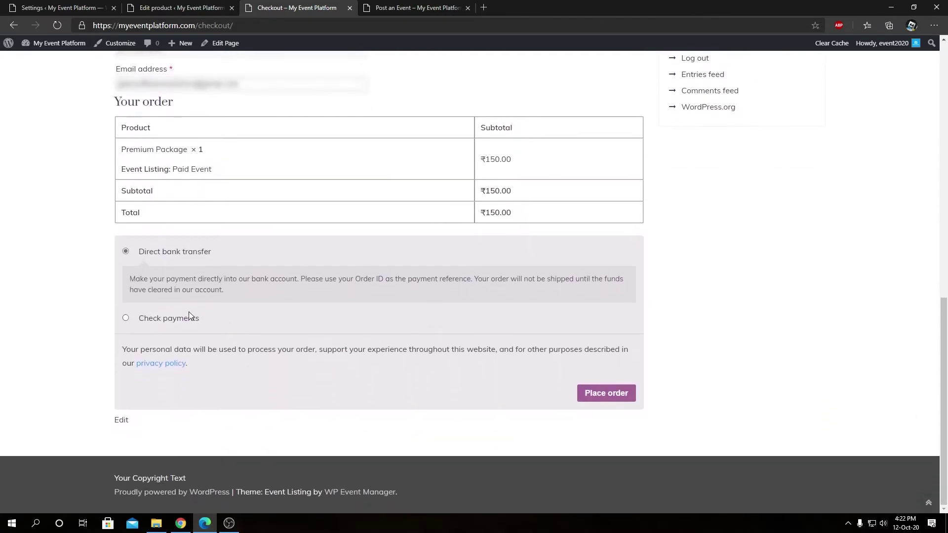
{"action": "left_click", "coordinate": [626, 394]}
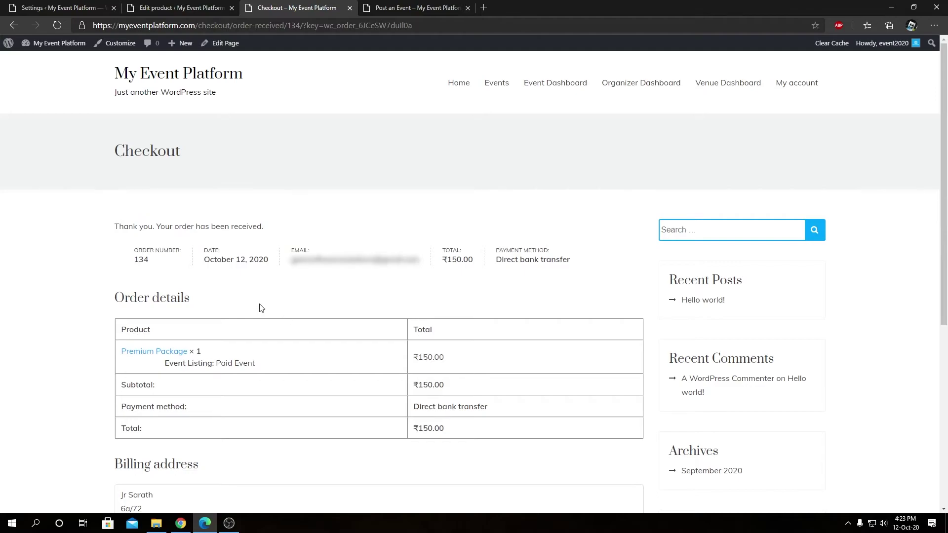
Step: Filter the admin Events list to Pending Payment to find Paid Event, then return to the order confirmation
{"action": "left_click", "coordinate": [570, 83]}
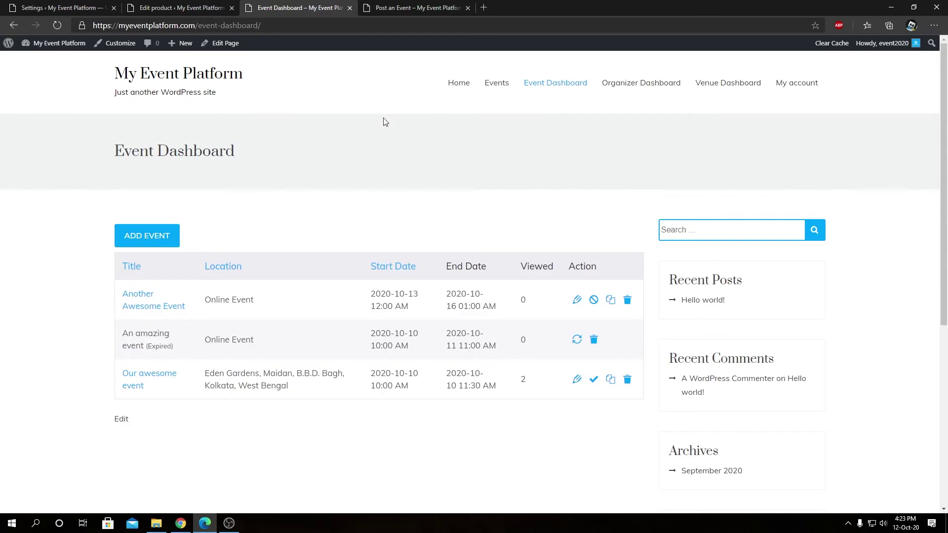
{"action": "left_click", "coordinate": [82, 5]}
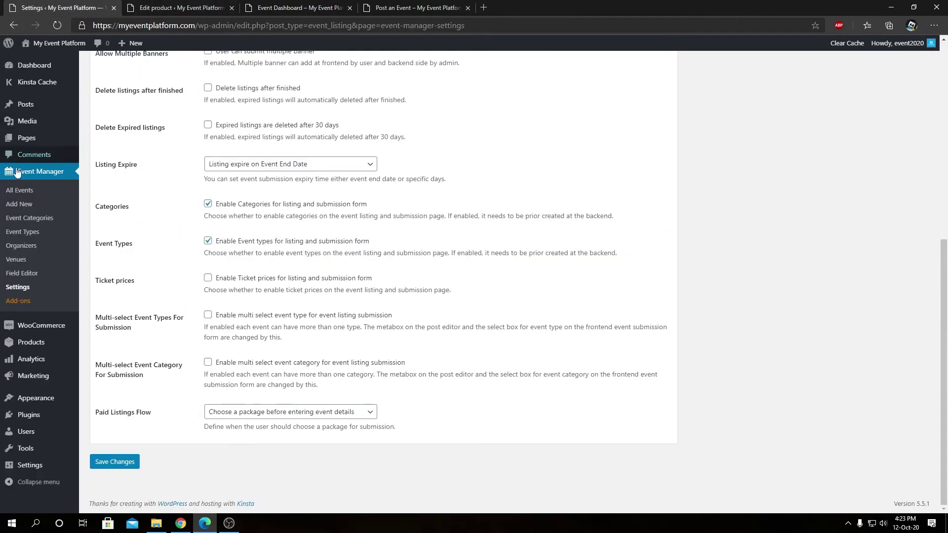
{"action": "left_click", "coordinate": [16, 190]}
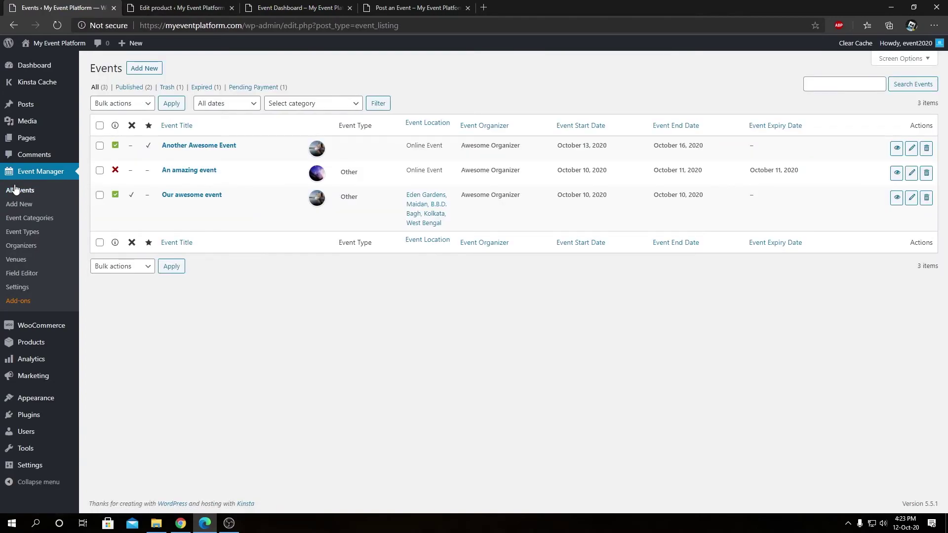
{"action": "left_click", "coordinate": [257, 87]}
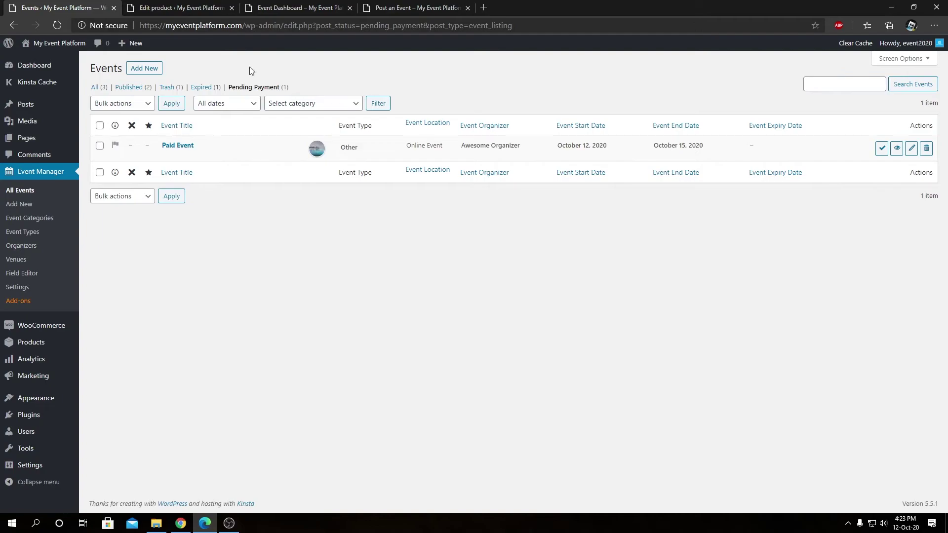
{"action": "left_click", "coordinate": [255, 8]}
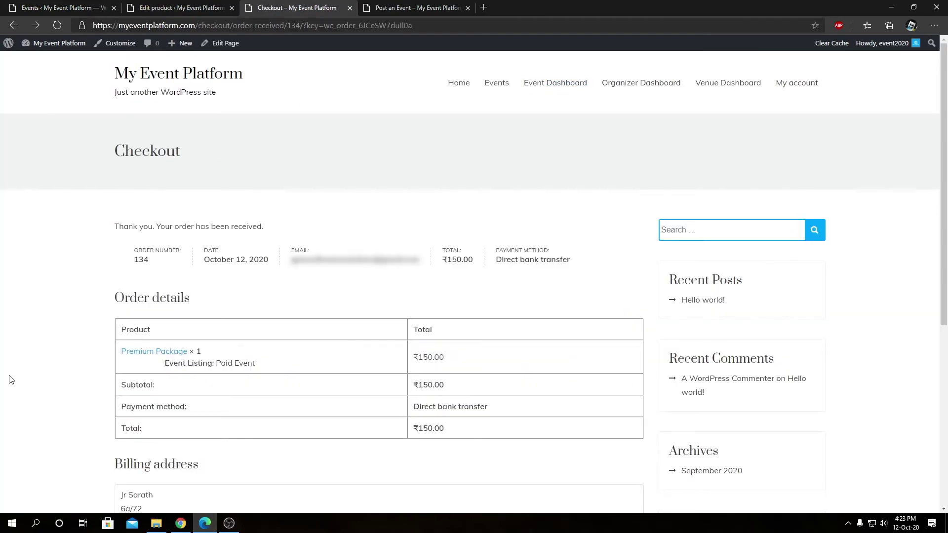
Step: Check the order's direct bank transfer payment method, then go back to the Pending Payment events list
{"action": "triple_click", "coordinate": [521, 260]}
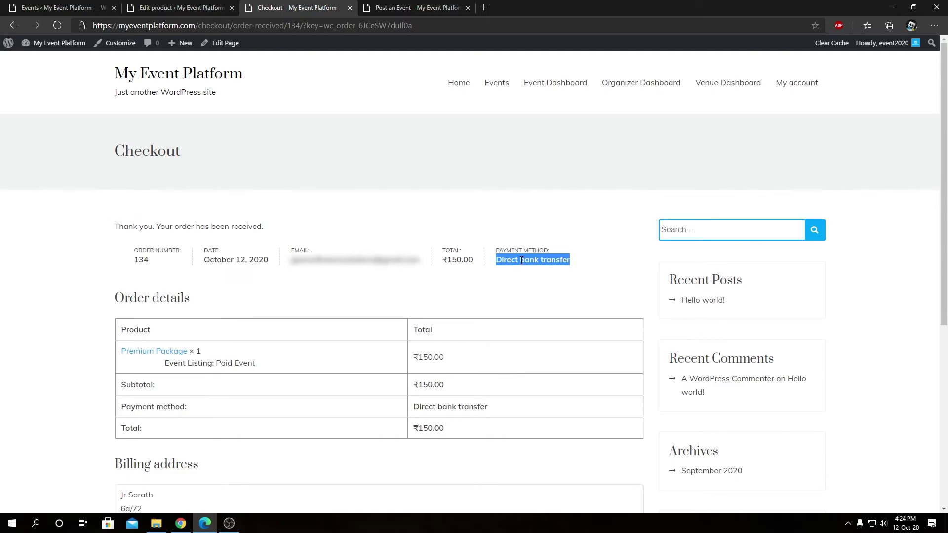
{"action": "left_click", "coordinate": [214, 7]}
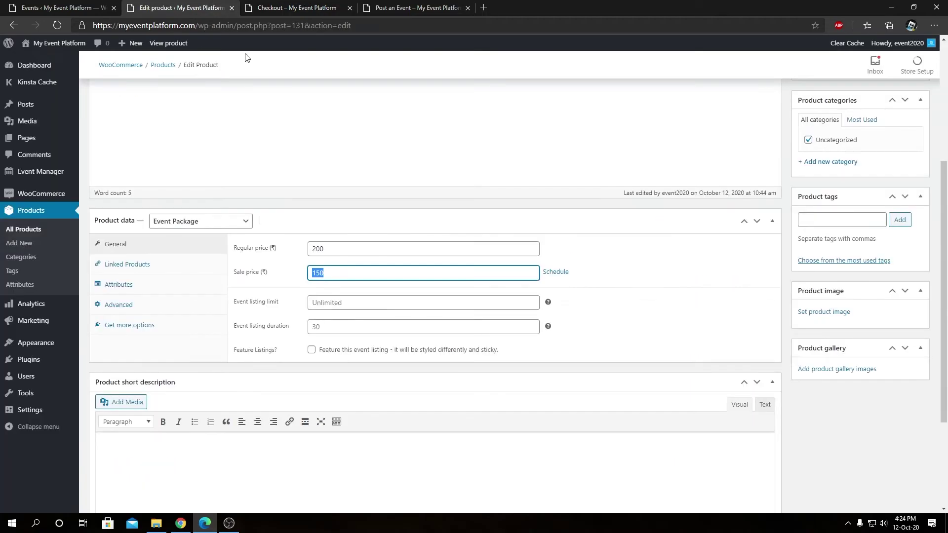
{"action": "left_click", "coordinate": [81, 5]}
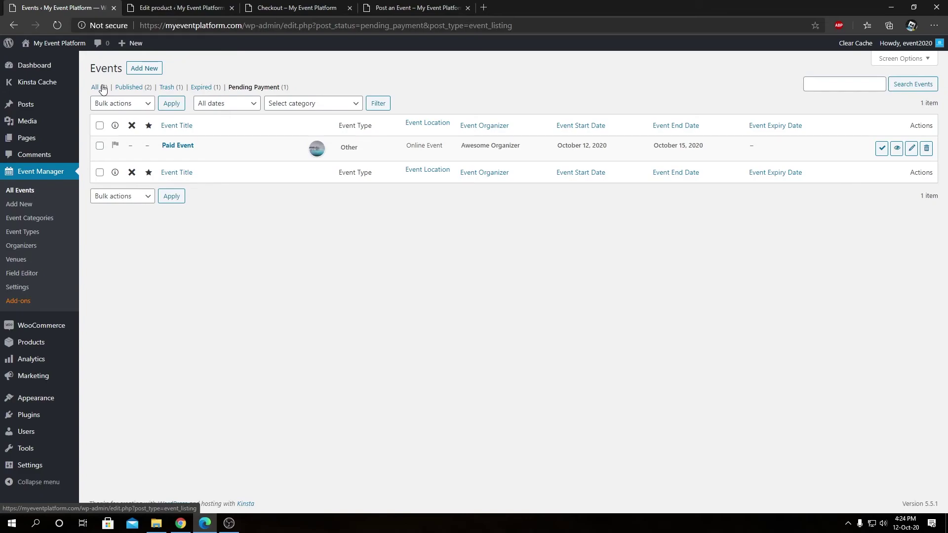
{"action": "left_click", "coordinate": [383, 9]}
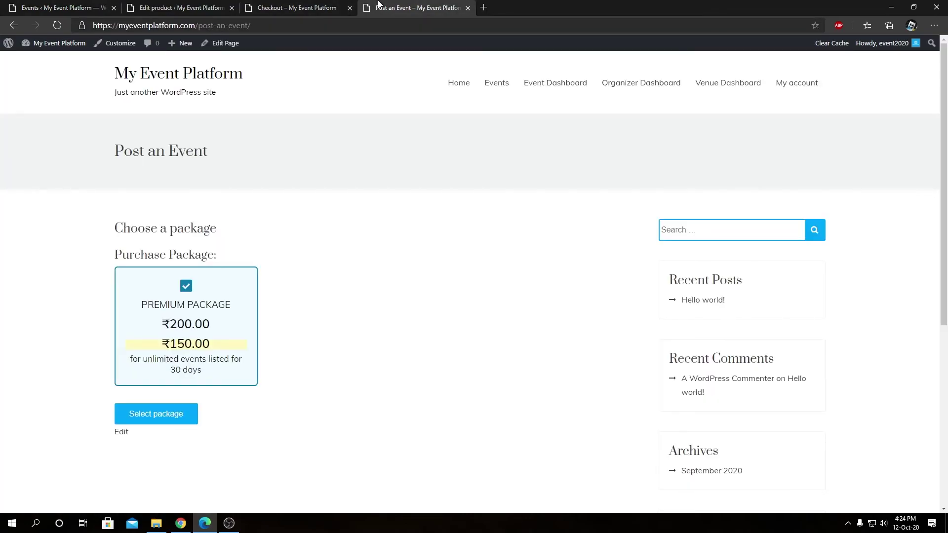
{"action": "left_click", "coordinate": [317, 8]}
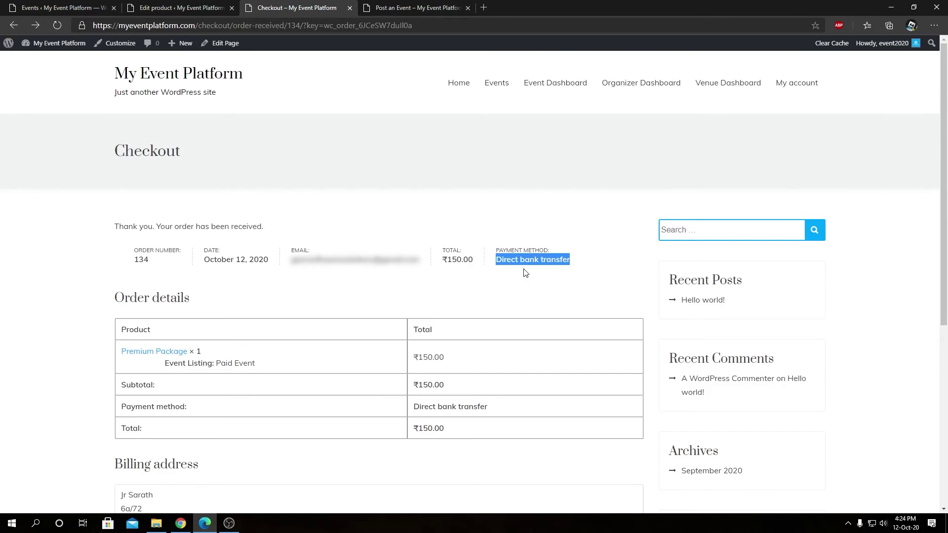
{"action": "left_click", "coordinate": [62, 7]}
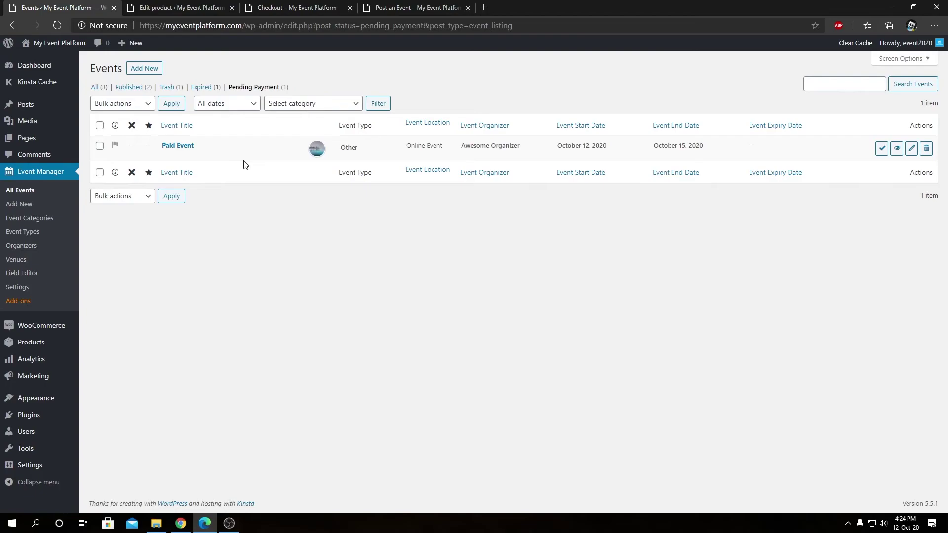
Step: Select all pending events and bulk-approve Paid Event with Approve Events
{"action": "left_click", "coordinate": [100, 125]}
{"action": "left_click", "coordinate": [113, 103]}
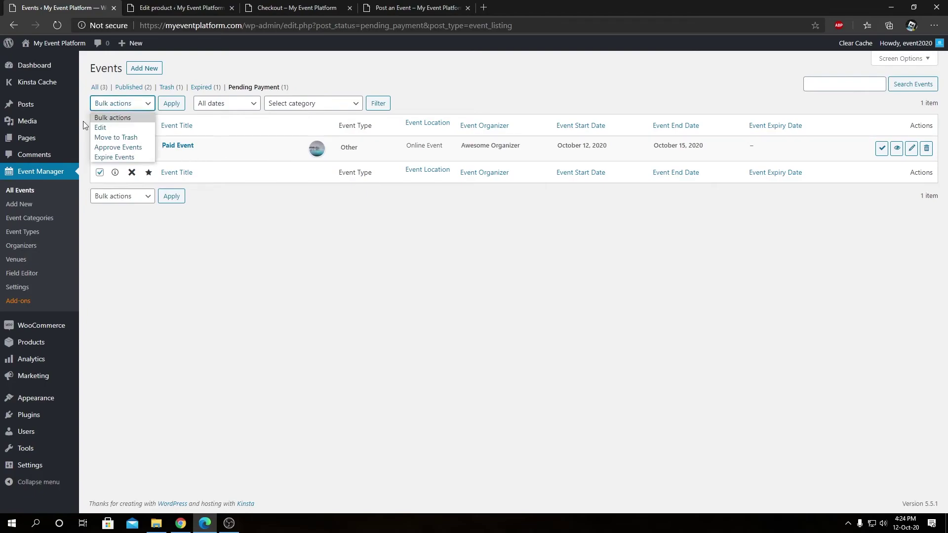
{"action": "left_click", "coordinate": [120, 148]}
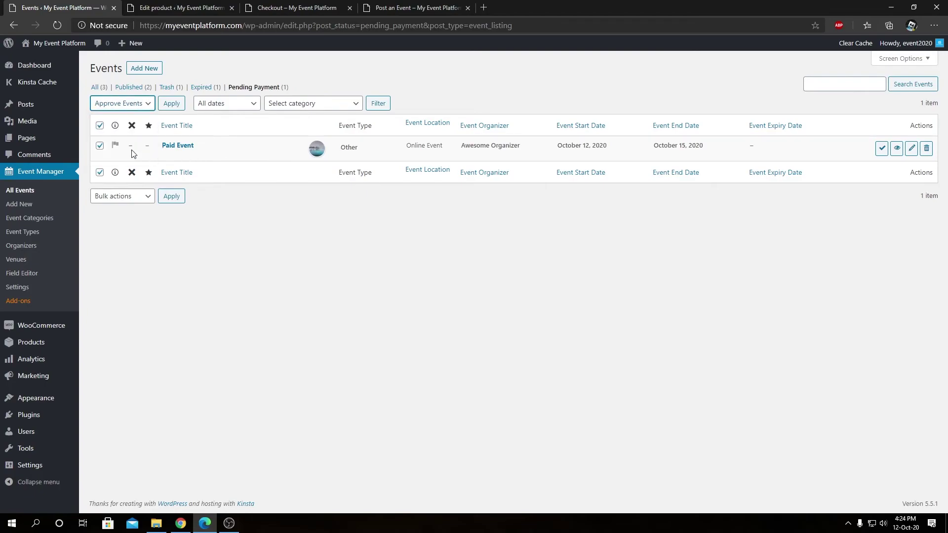
{"action": "left_click", "coordinate": [170, 103]}
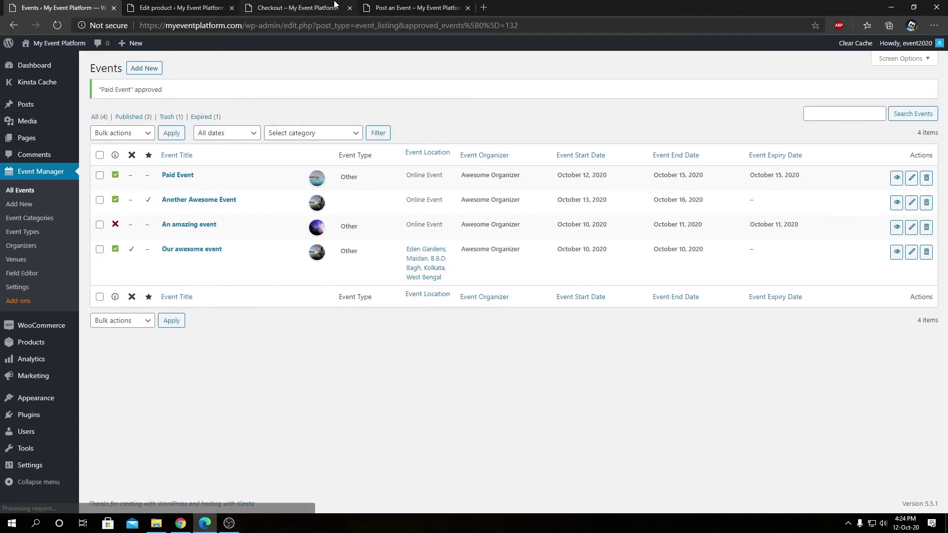
Step: Show the front-end Event Dashboard with Paid Event listed first
{"action": "left_click", "coordinate": [336, 6]}
{"action": "left_click", "coordinate": [380, 5]}
{"action": "left_click", "coordinate": [326, 7]}
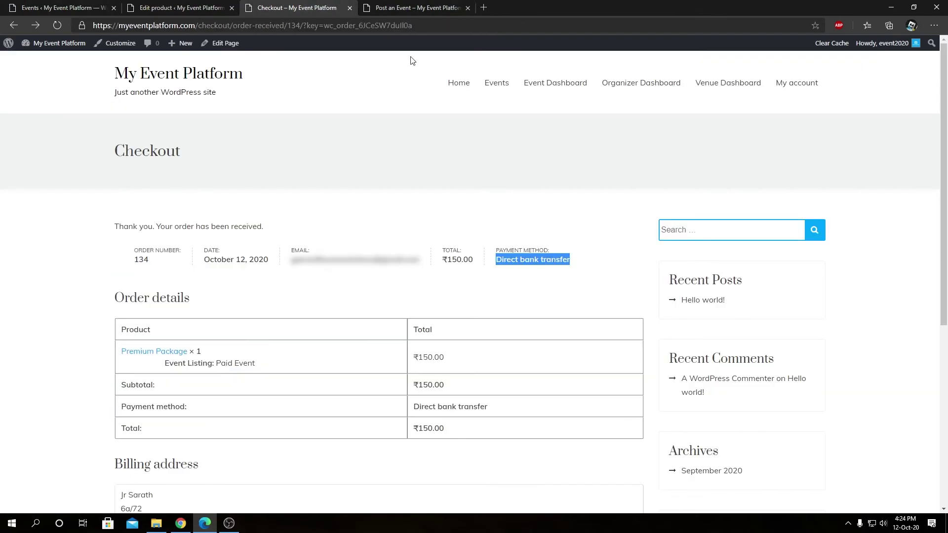
{"action": "left_click", "coordinate": [540, 84]}
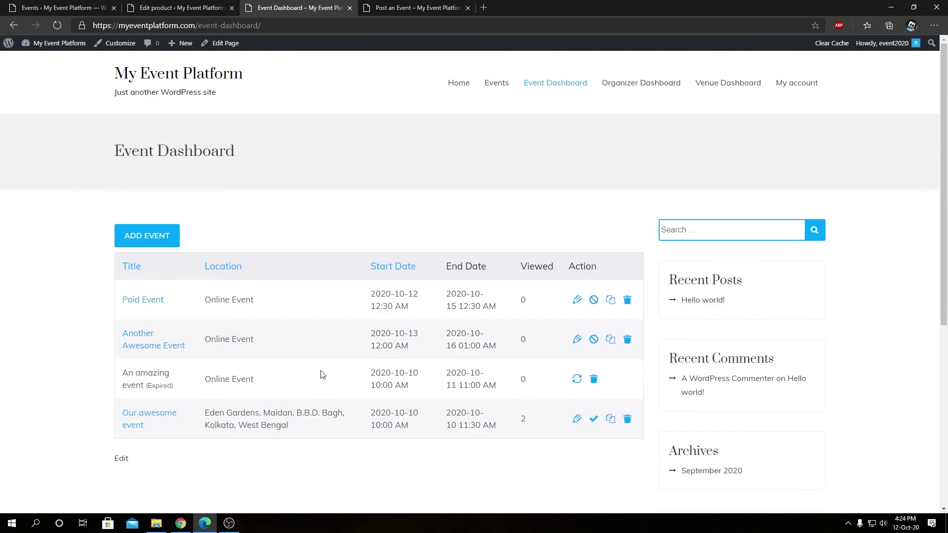
Step: Bring back the admin Events list showing Paid Event approved, expiring October 15, 2020
{"action": "key", "text": "ctrl+1"}
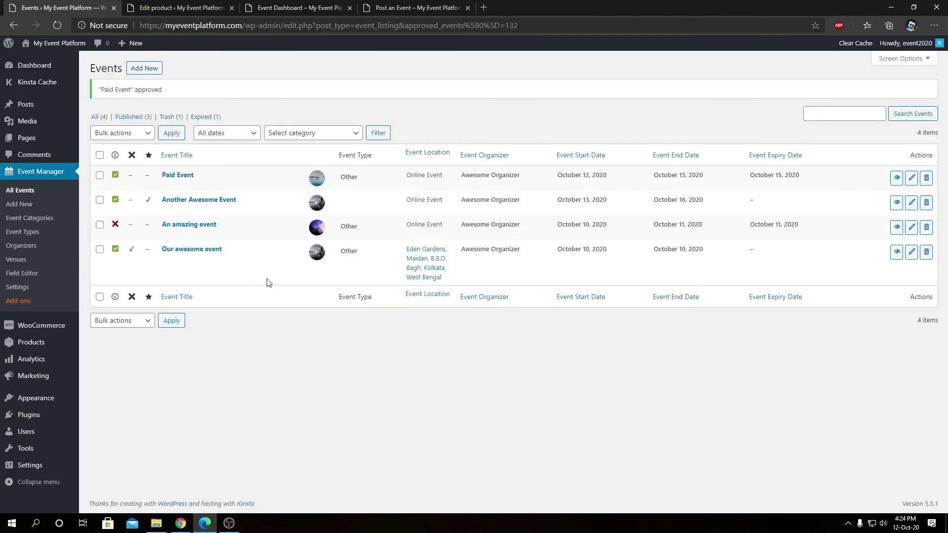